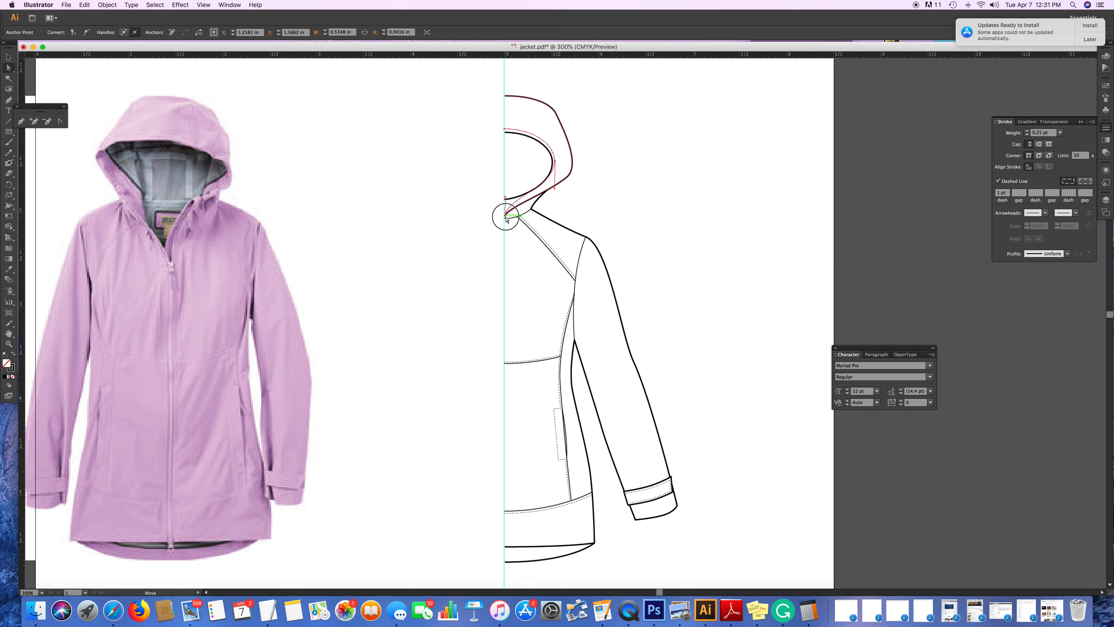
- Reshape the lower end of the hood's dashed stitch line so it meets centre front just beneath the face opening
{"action": "left_click", "coordinate": [506, 218]}
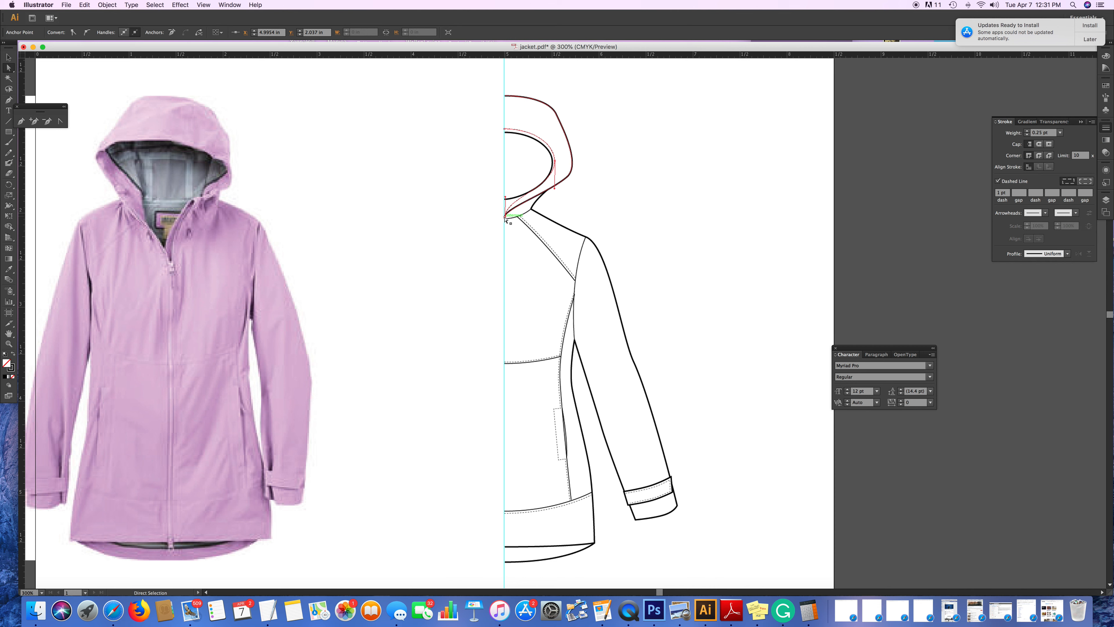
{"action": "left_click_drag", "start_coordinate": [506, 217], "coordinate": [529, 197]}
{"action": "left_click", "coordinate": [506, 205]}
{"action": "left_click_drag", "start_coordinate": [506, 204], "coordinate": [505, 202]}
- Pull the lower end of the hood's solid outer outline back from centre front so it stops short above the neckline
{"action": "left_click_drag", "start_coordinate": [505, 217], "coordinate": [505, 215]}
{"action": "left_click", "coordinate": [505, 217]}
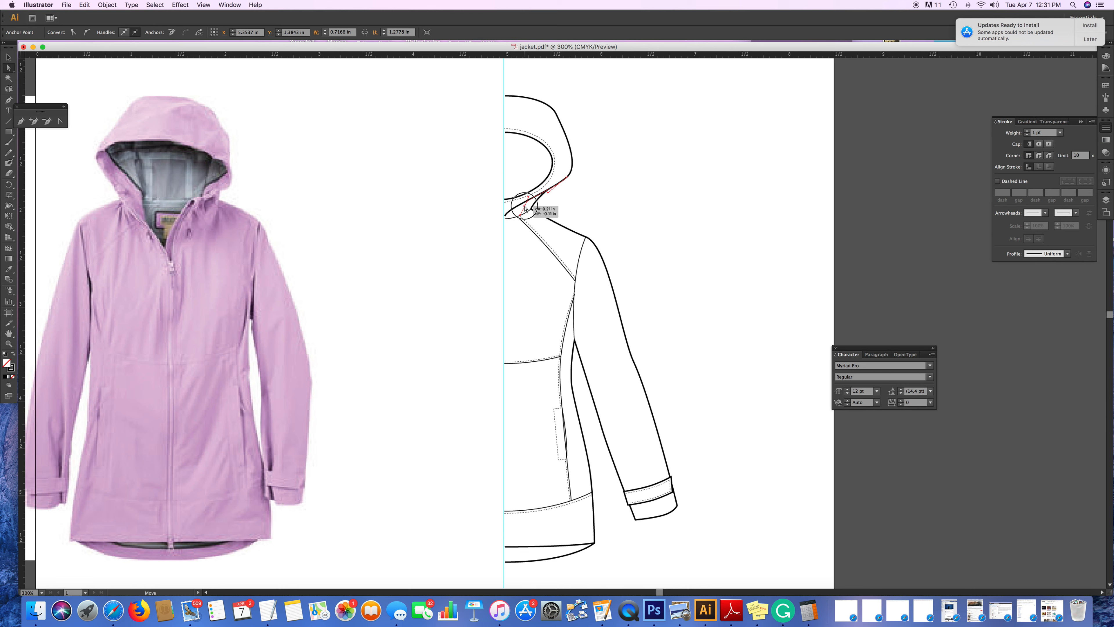
{"action": "left_click", "coordinate": [525, 205]}
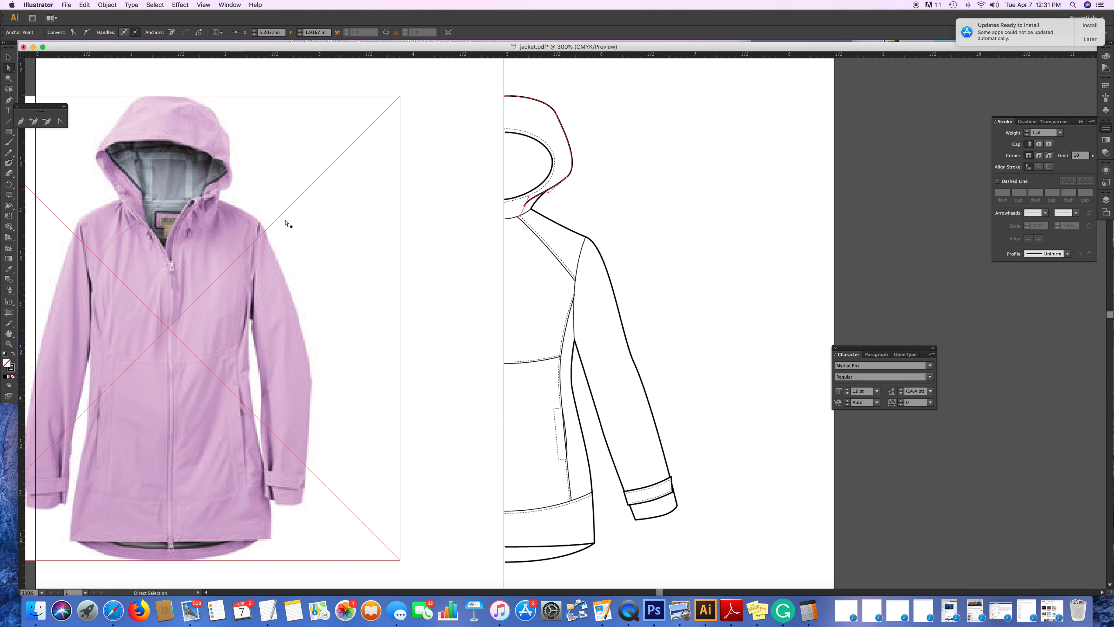
{"action": "left_click", "coordinate": [513, 232]}
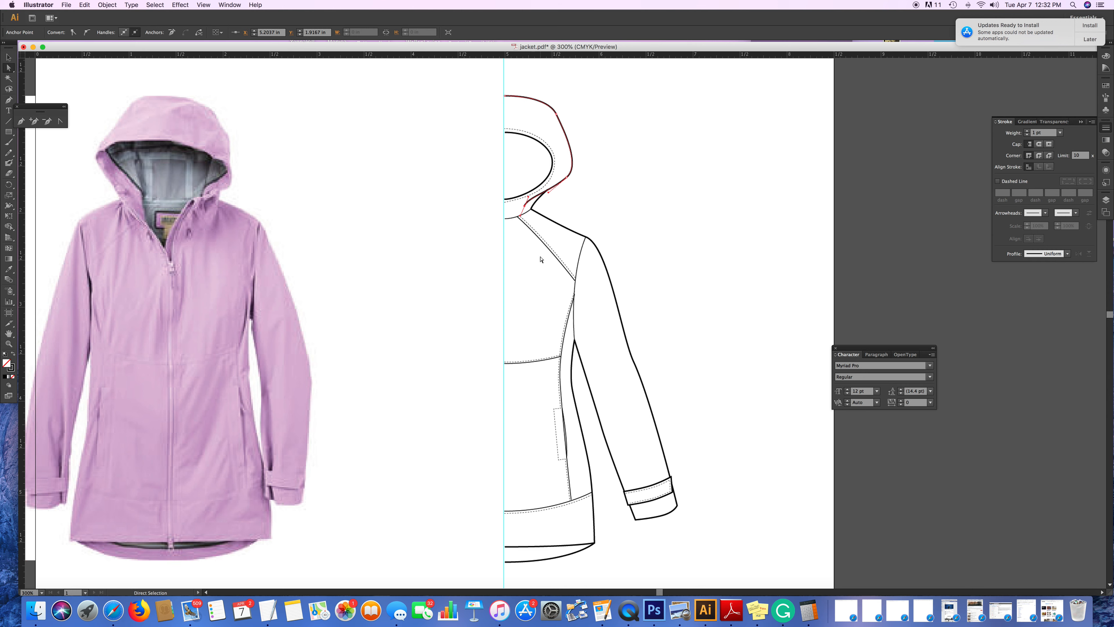
- Draw a small circular eyelet about 0.06 in across with the Ellipse tool, just below the neckline beside centre front
{"action": "left_click", "coordinate": [10, 133]}
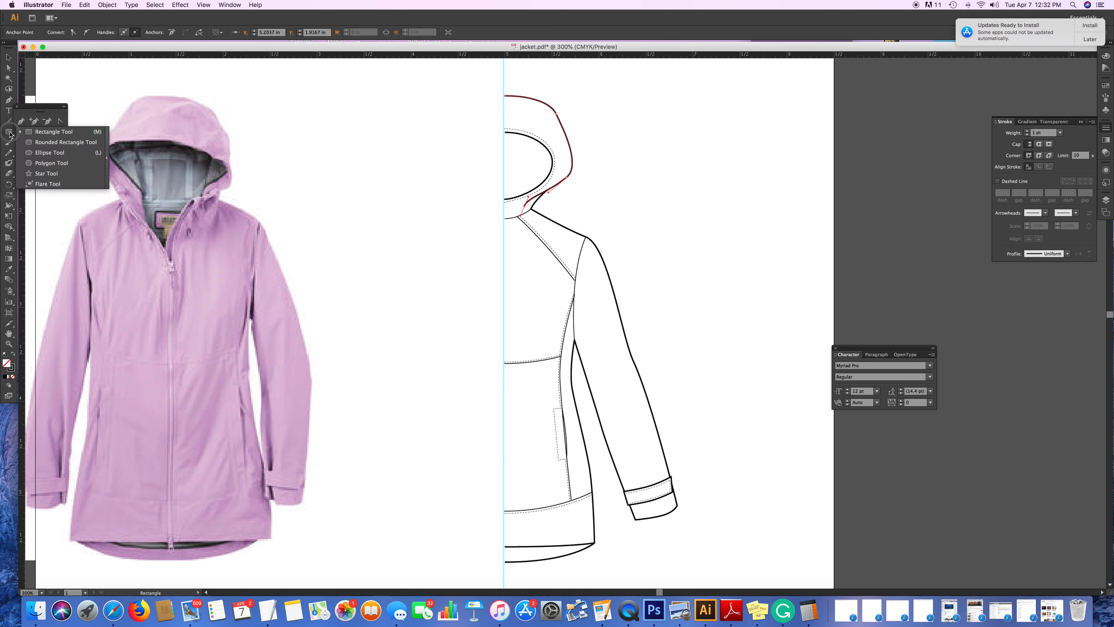
{"action": "left_click_drag", "start_coordinate": [10, 134], "coordinate": [49, 152]}
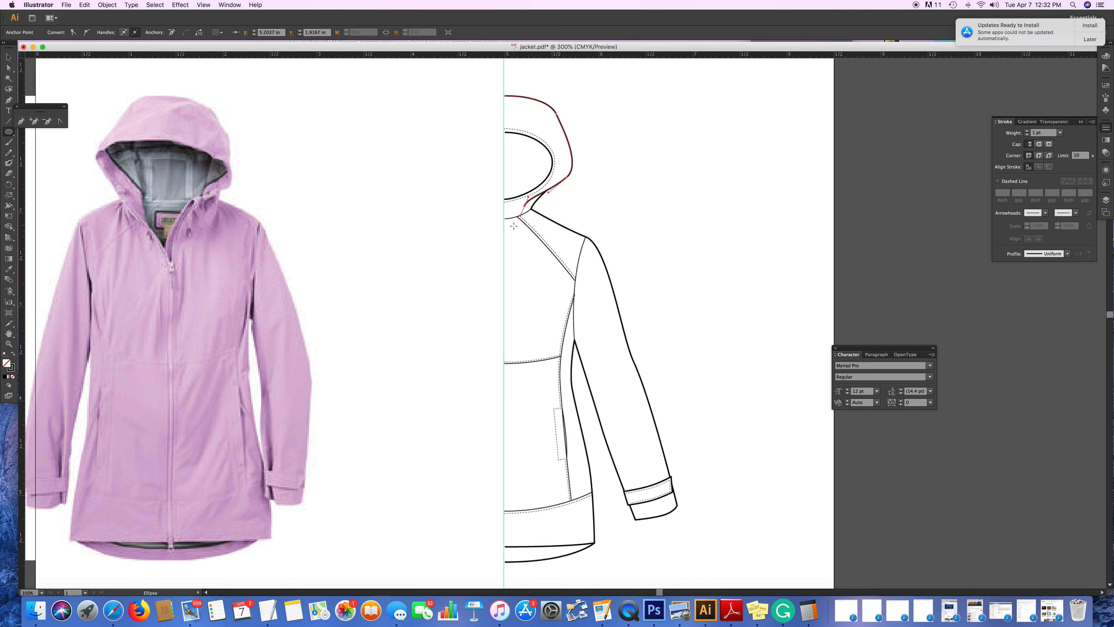
{"action": "left_click_drag", "start_coordinate": [508, 224], "coordinate": [511, 229]}
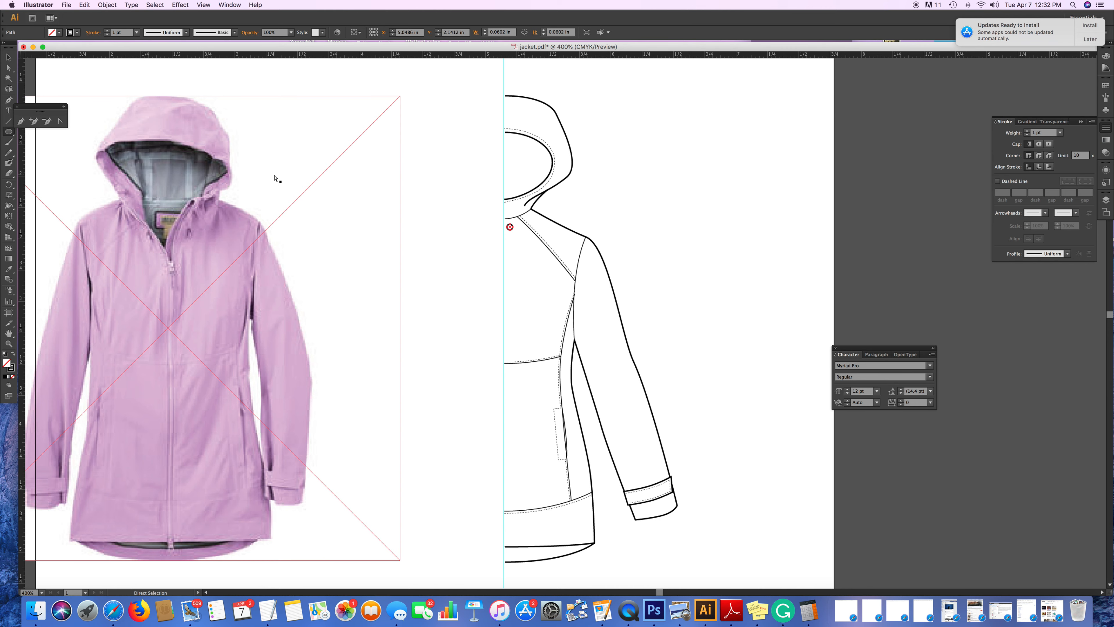
- Set the eyelet circle's stroke weight to 0.5 pt
{"action": "key", "text": "super+equal"}
{"action": "key", "text": "super+equal"}
{"action": "key", "text": "super+equal"}
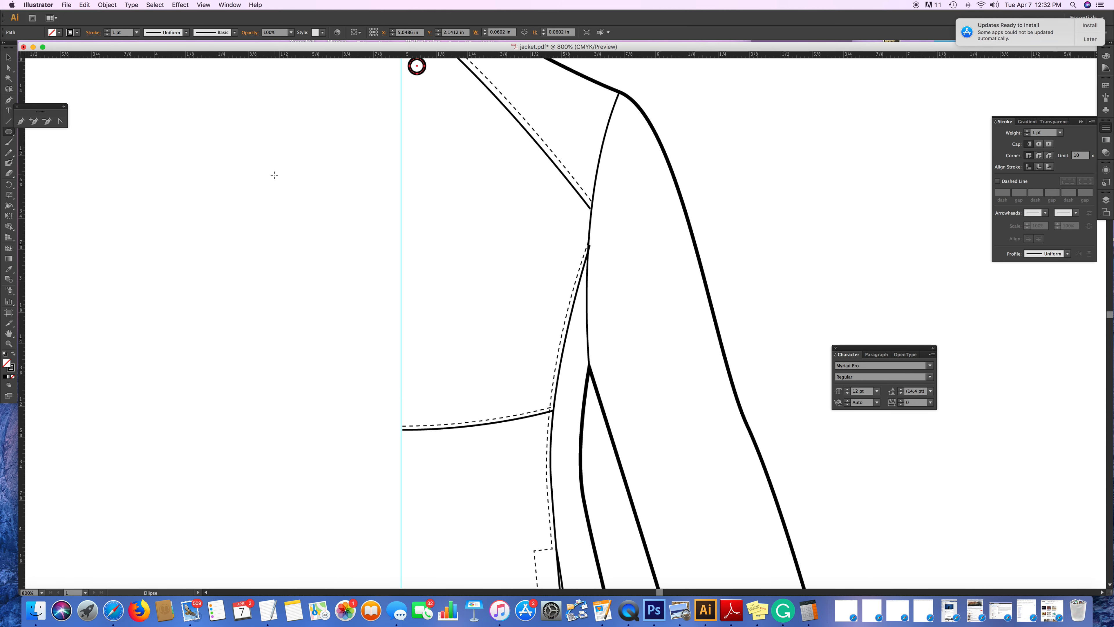
{"action": "left_click_drag", "start_coordinate": [385, 158], "coordinate": [383, 270]}
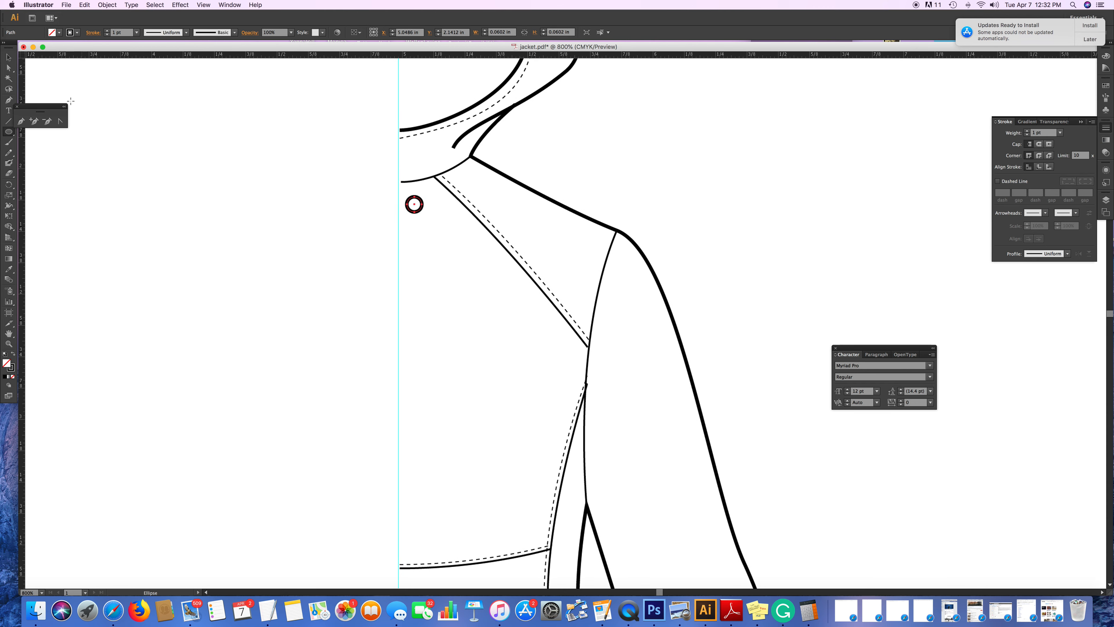
{"action": "left_click", "coordinate": [9, 68]}
{"action": "left_click", "coordinate": [1060, 132]}
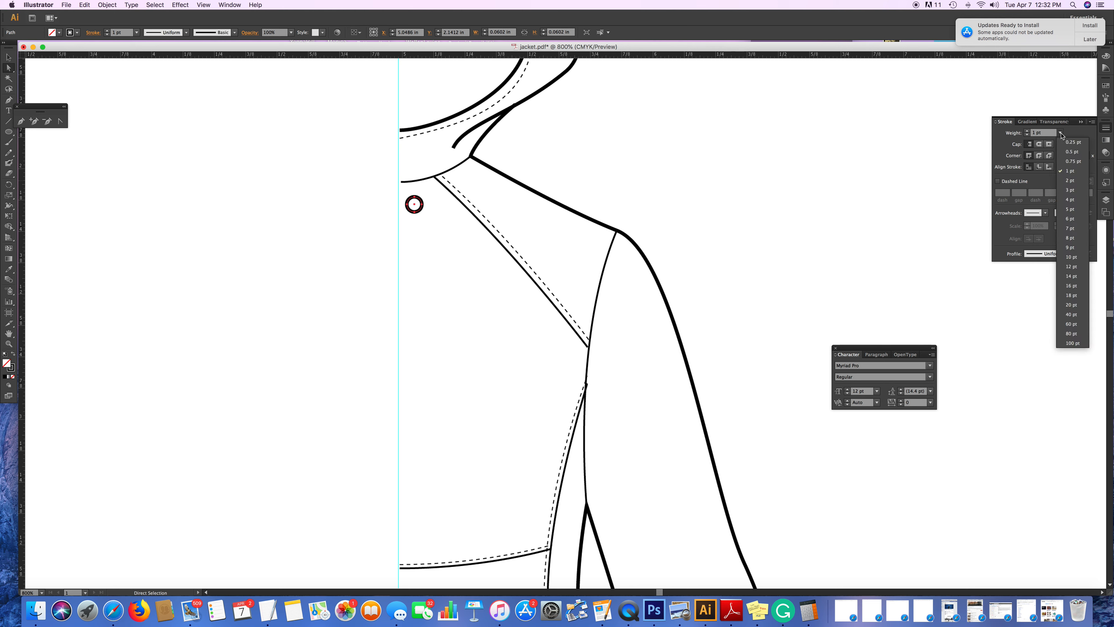
{"action": "left_click", "coordinate": [1073, 151]}
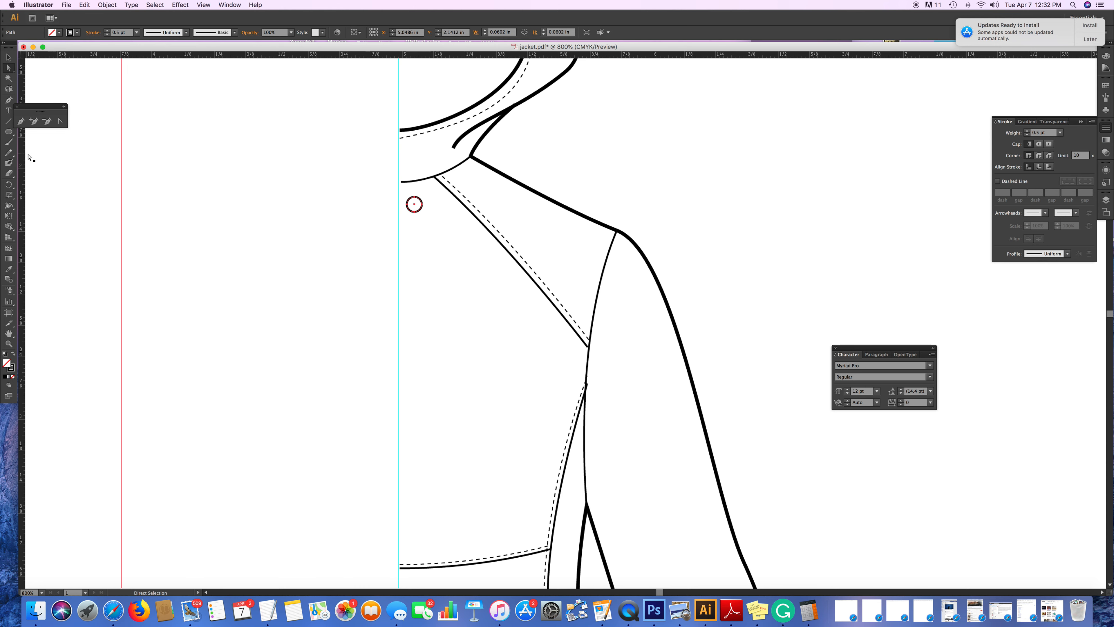
- Draw a curved drawstring line about 0.13 in wide and 0.19 in tall beside the eyelet with the Pen tool
{"action": "left_click", "coordinate": [21, 121]}
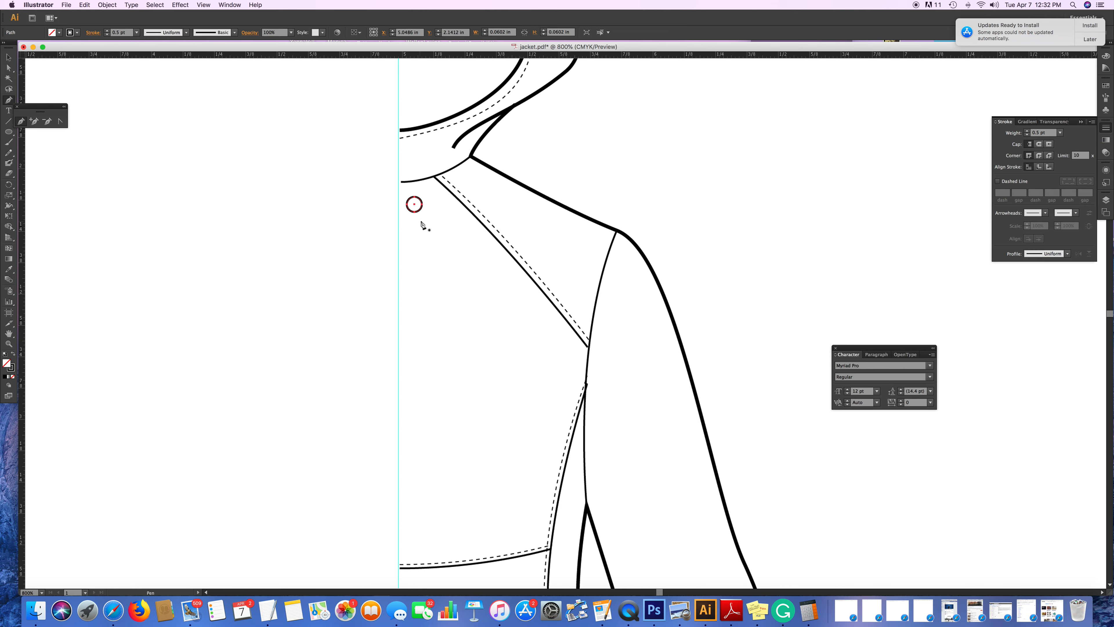
{"action": "left_click", "coordinate": [431, 204]}
{"action": "left_click_drag", "start_coordinate": [431, 204], "coordinate": [443, 210]}
{"action": "left_click", "coordinate": [452, 243]}
{"action": "left_click_drag", "start_coordinate": [464, 250], "coordinate": [472, 290]}
{"action": "key", "text": "a"}
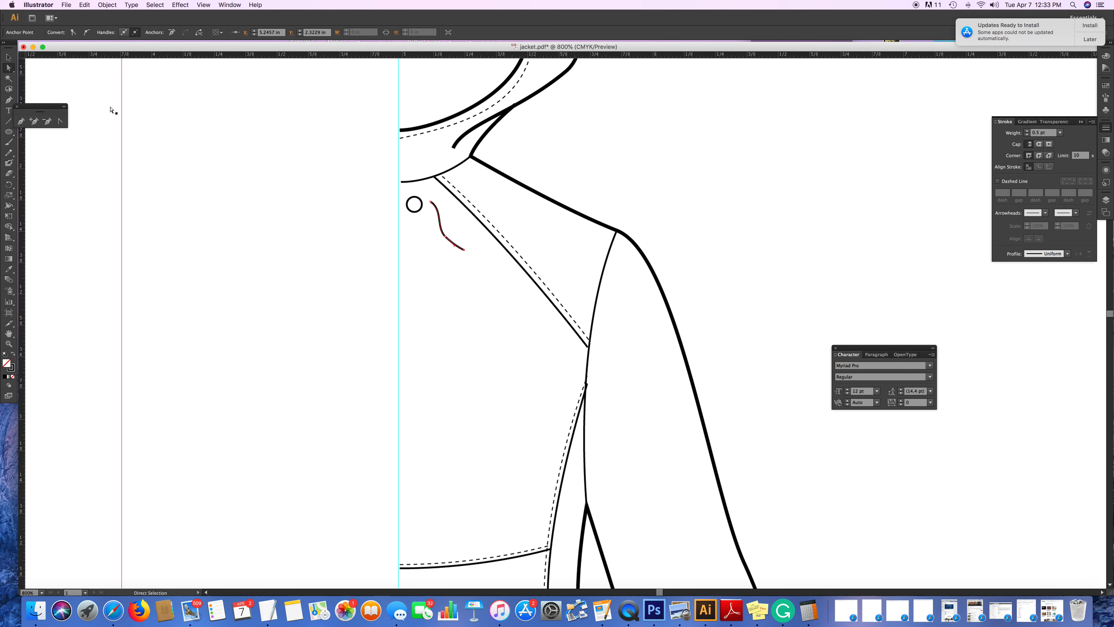
- Duplicate the curved drawstring line and place the copy parallel to the original, slightly offset towards the eyelet
{"action": "key", "text": "v"}
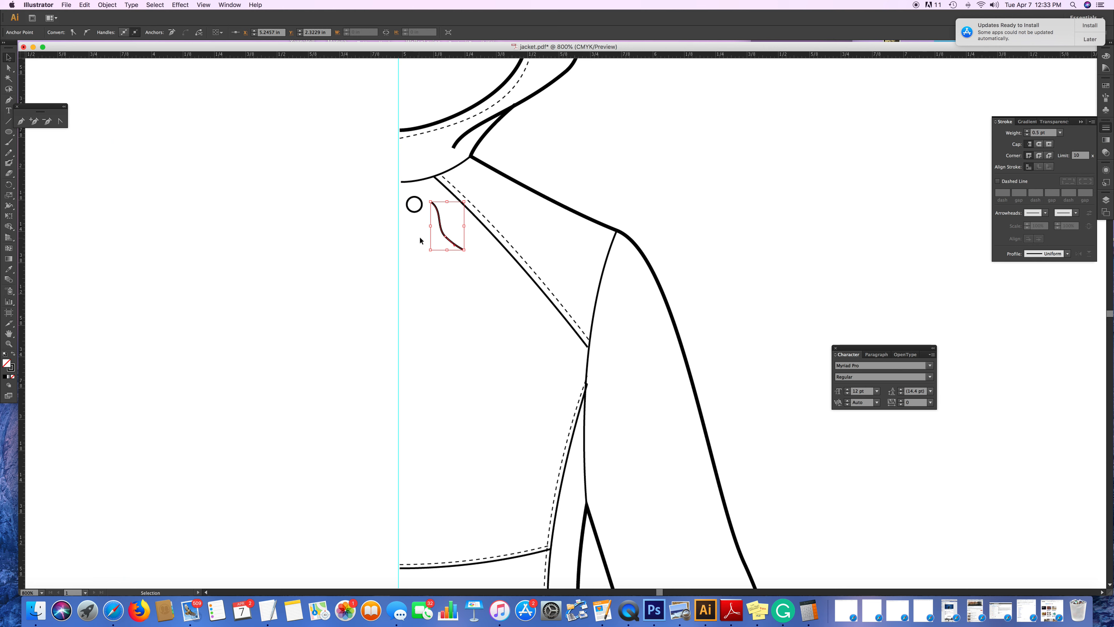
{"action": "left_click", "coordinate": [422, 241]}
{"action": "left_click", "coordinate": [441, 232]}
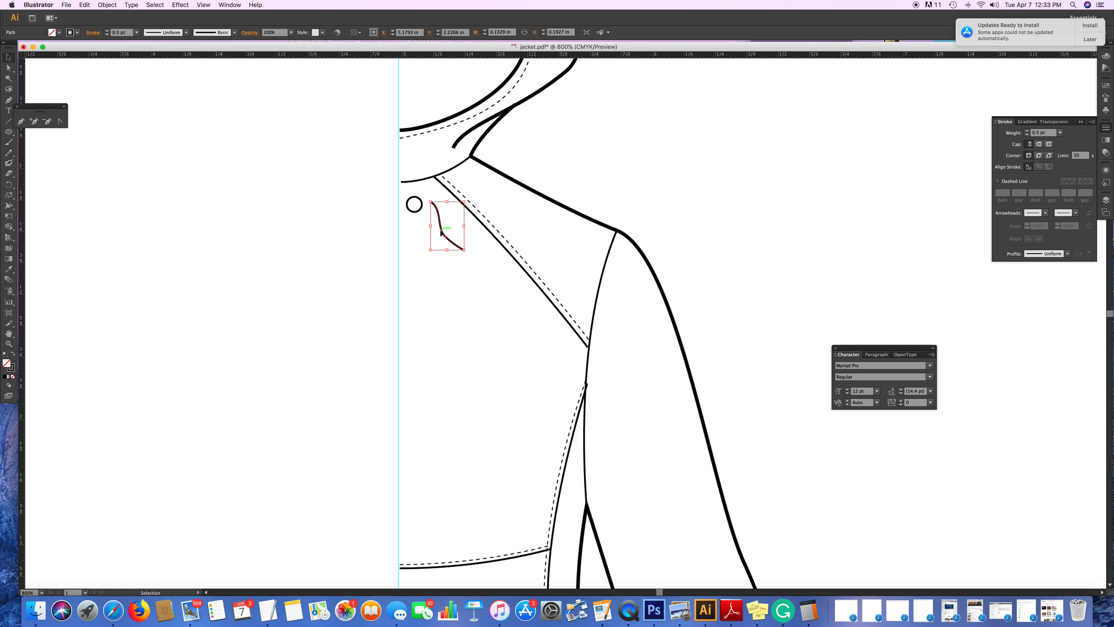
{"action": "key", "text": "super+d"}
{"action": "scroll", "coordinate": [482, 254], "scroll_direction": "right", "scroll_amount": 5}
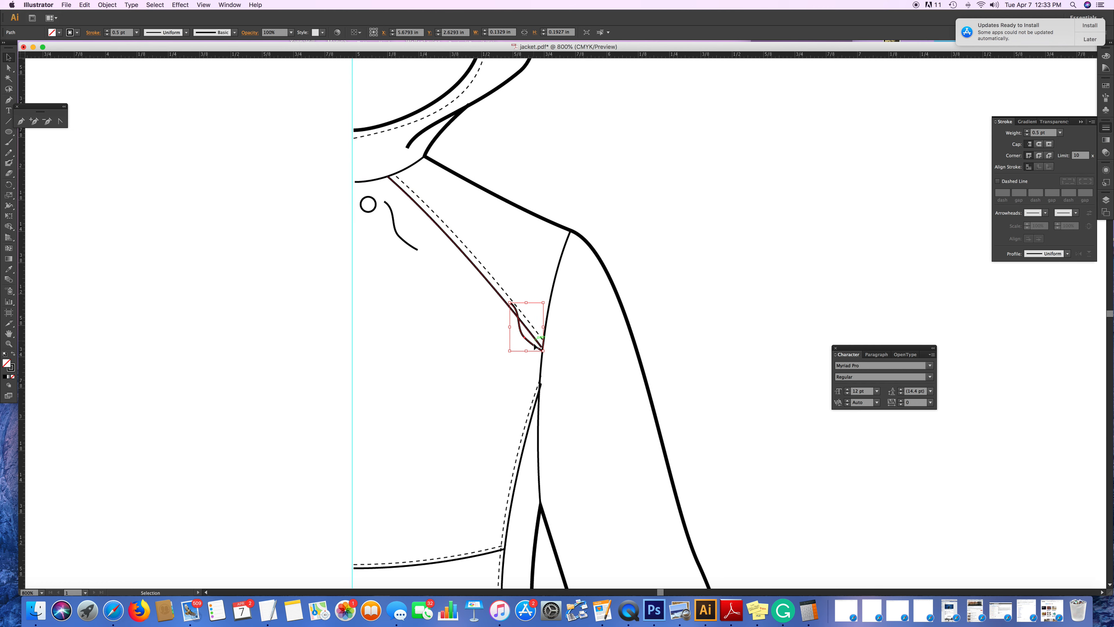
{"action": "left_click_drag", "start_coordinate": [537, 346], "coordinate": [402, 247]}
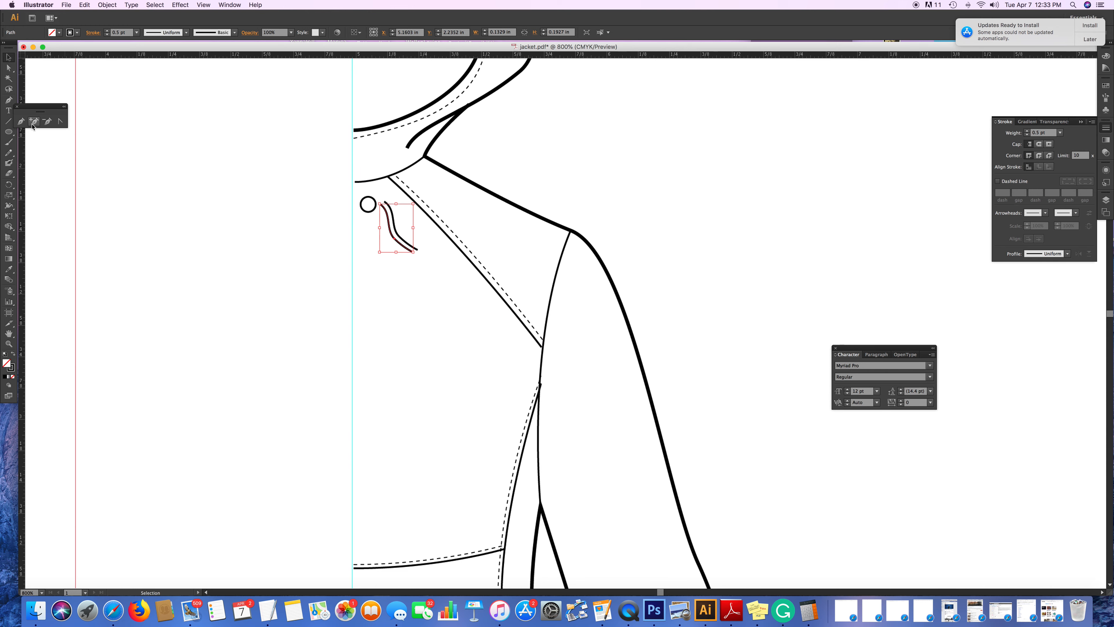
- Join the two parallel curves at both ends with the Pen tool to form one closed drawstring shape
{"action": "left_click", "coordinate": [20, 121]}
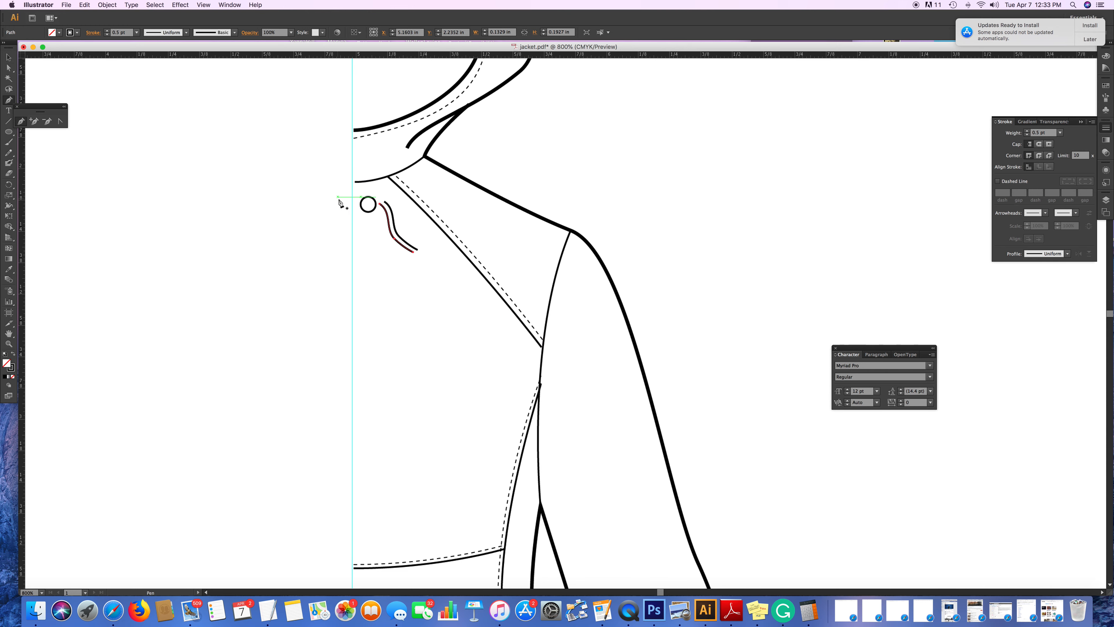
{"action": "left_click", "coordinate": [381, 204]}
{"action": "left_click_drag", "start_coordinate": [380, 206], "coordinate": [385, 201]}
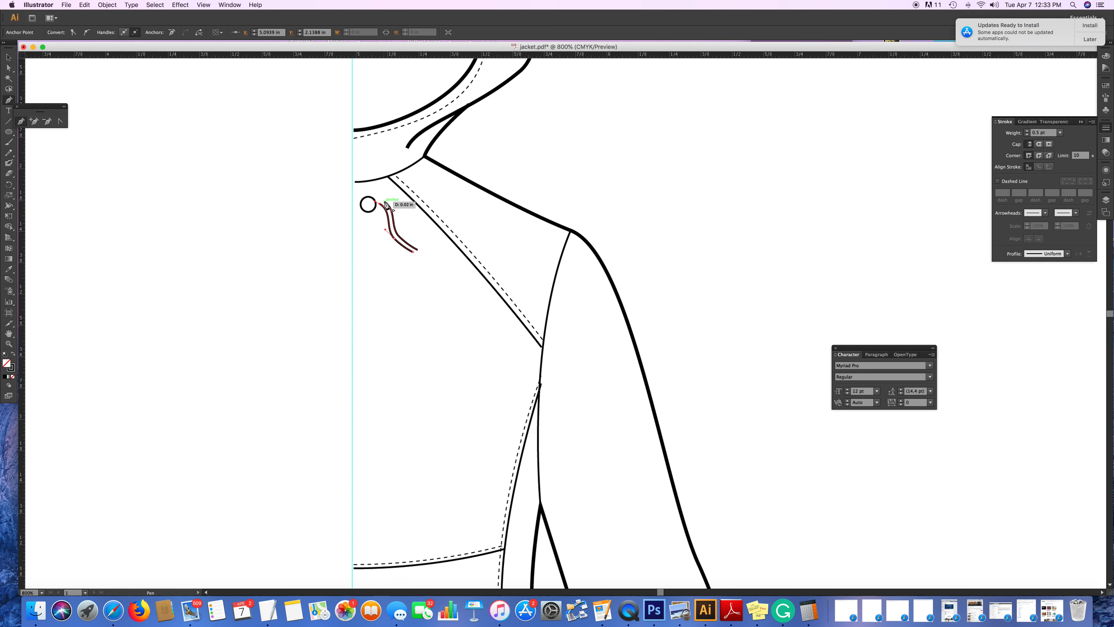
{"action": "left_click_drag", "start_coordinate": [386, 204], "coordinate": [391, 208]}
{"action": "left_click_drag", "start_coordinate": [391, 208], "coordinate": [392, 208]}
{"action": "left_click", "coordinate": [415, 253]}
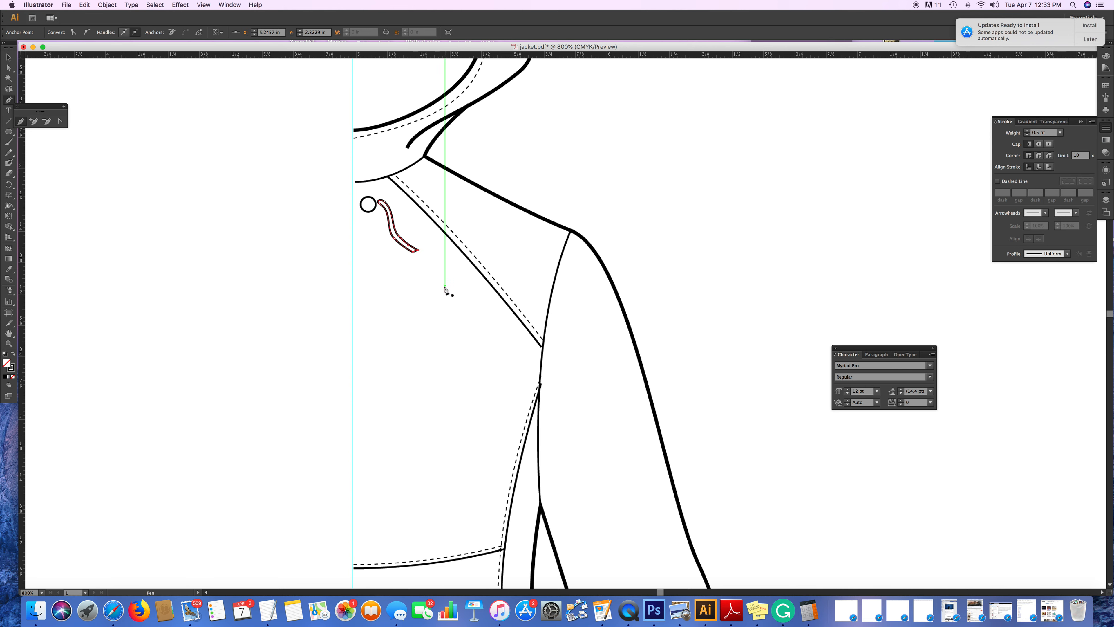
- Move the closed drawstring shape so its upper end sits inside the eyelet circle
{"action": "left_click", "coordinate": [8, 68]}
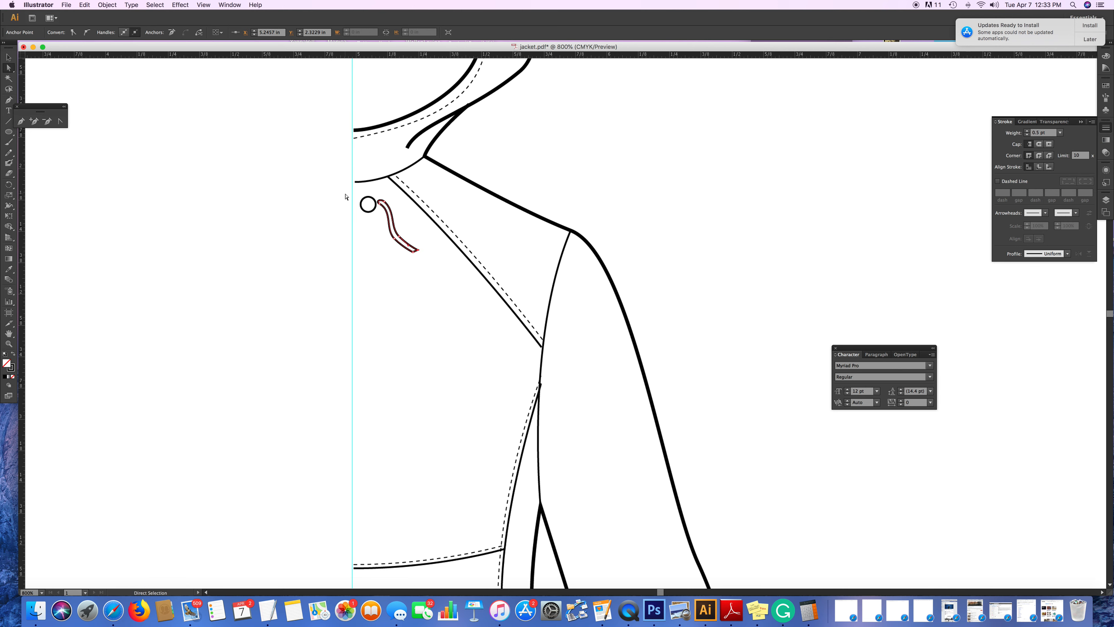
{"action": "left_click", "coordinate": [9, 57]}
{"action": "left_click", "coordinate": [390, 229]}
{"action": "left_click_drag", "start_coordinate": [390, 235], "coordinate": [379, 238]}
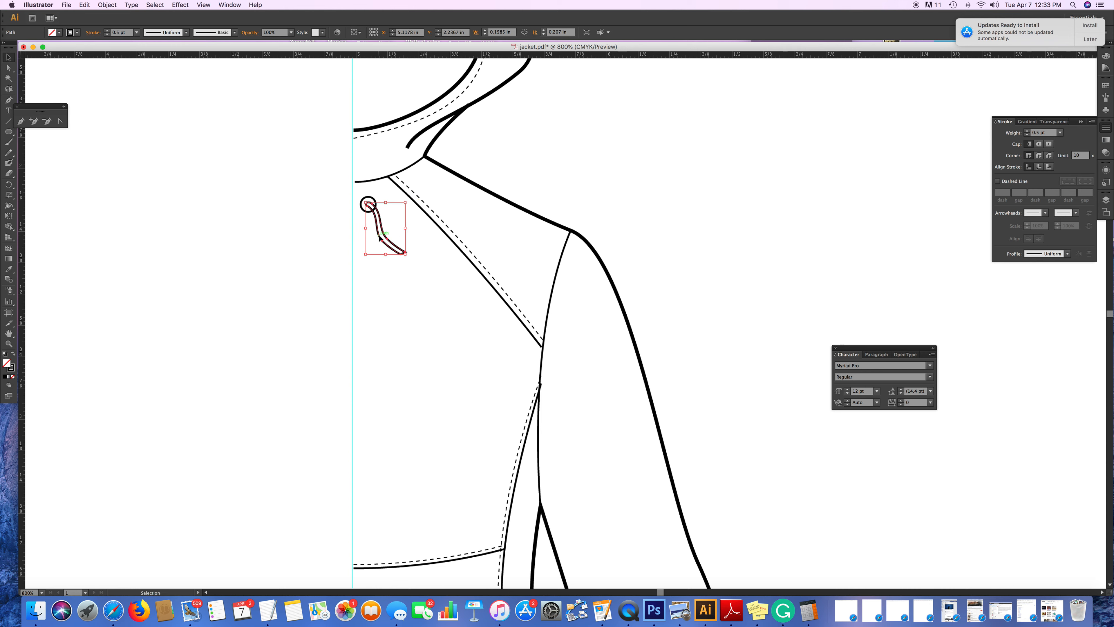
{"action": "left_click", "coordinate": [379, 194]}
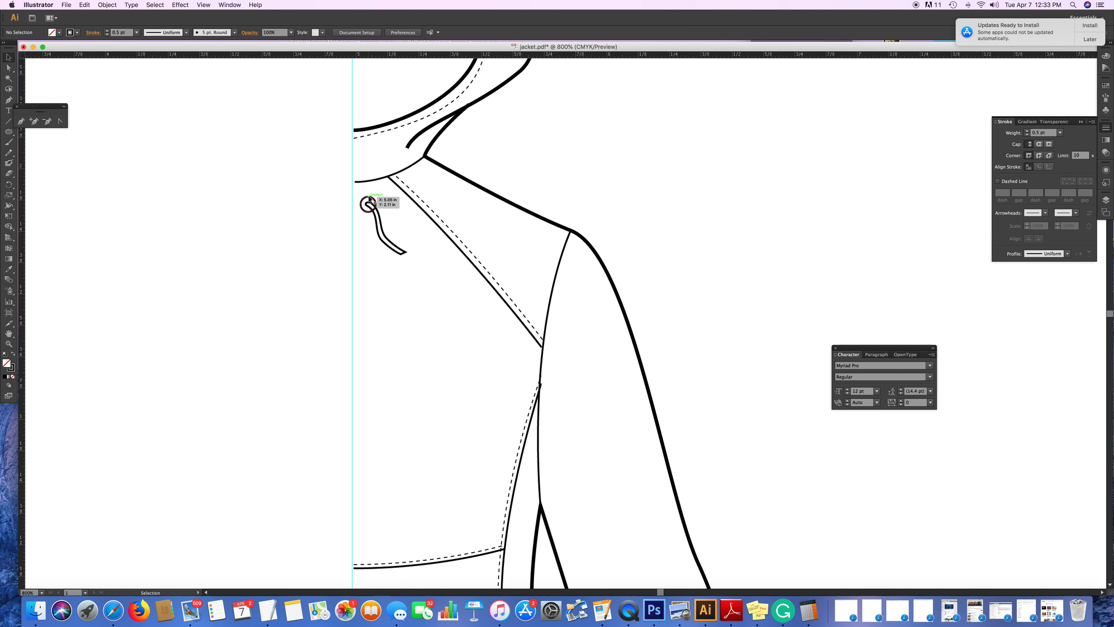
- Scale the eyelet circle down proportionally to about 0.043 in across, keeping it centred in place
{"action": "left_click", "coordinate": [374, 199]}
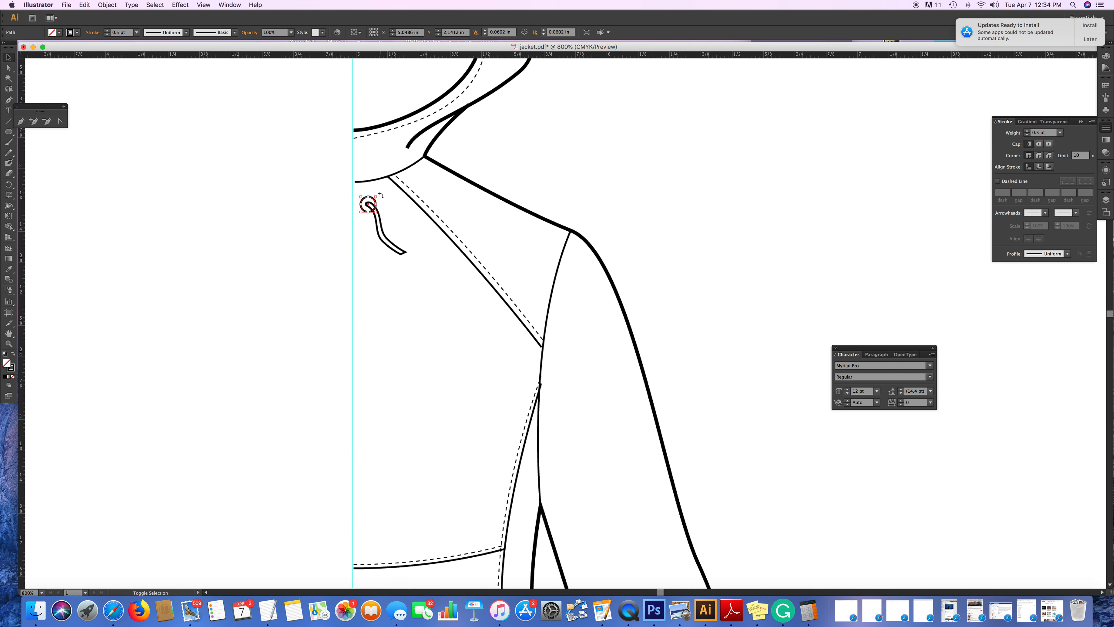
{"action": "left_click_drag", "start_coordinate": [377, 195], "coordinate": [376, 202]}
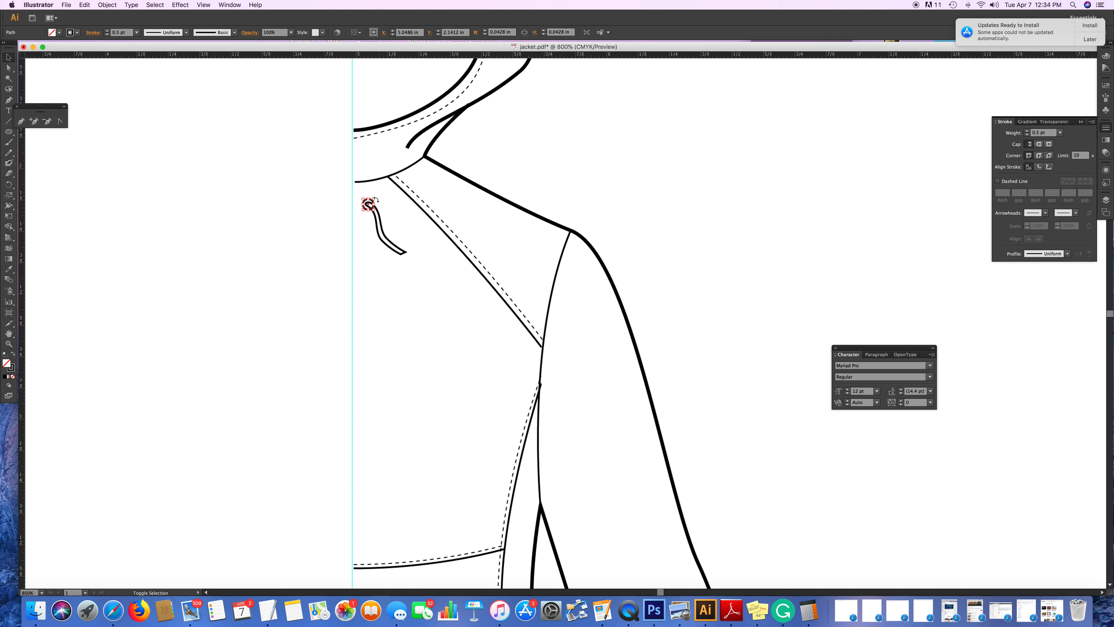
{"action": "left_click", "coordinate": [394, 221]}
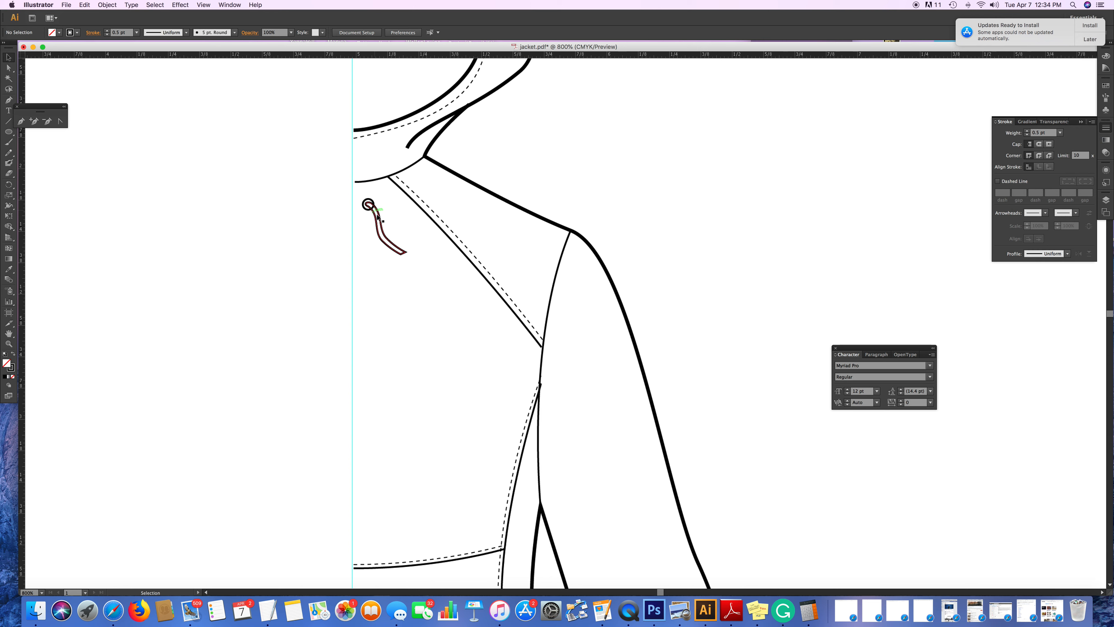
- Fill the drawstring shape with white
{"action": "left_click", "coordinate": [382, 226]}
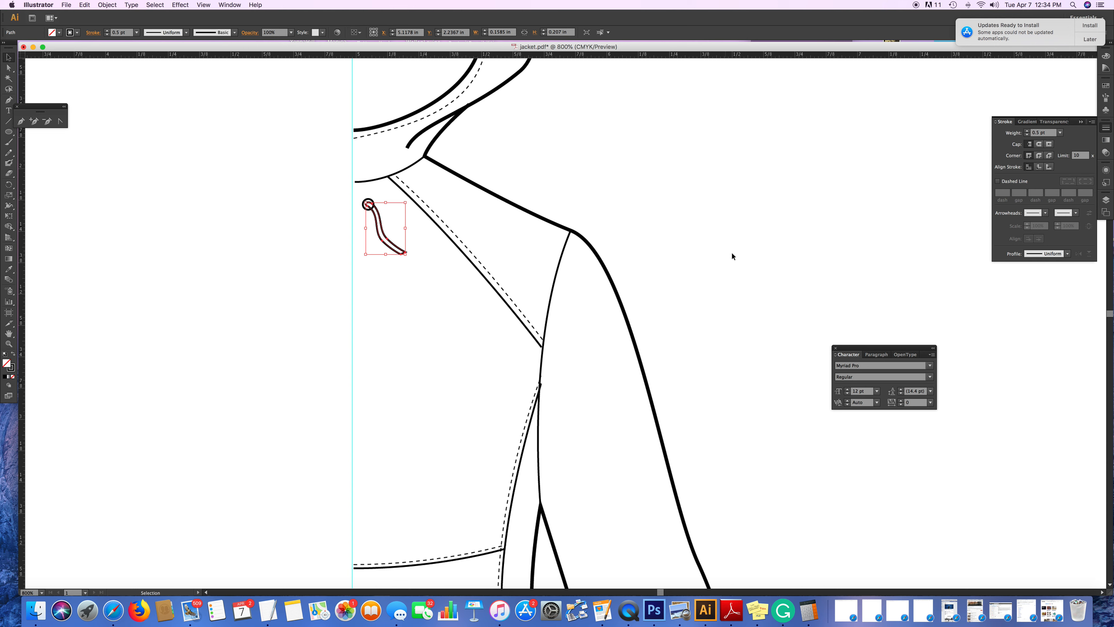
{"action": "left_click", "coordinate": [1105, 55]}
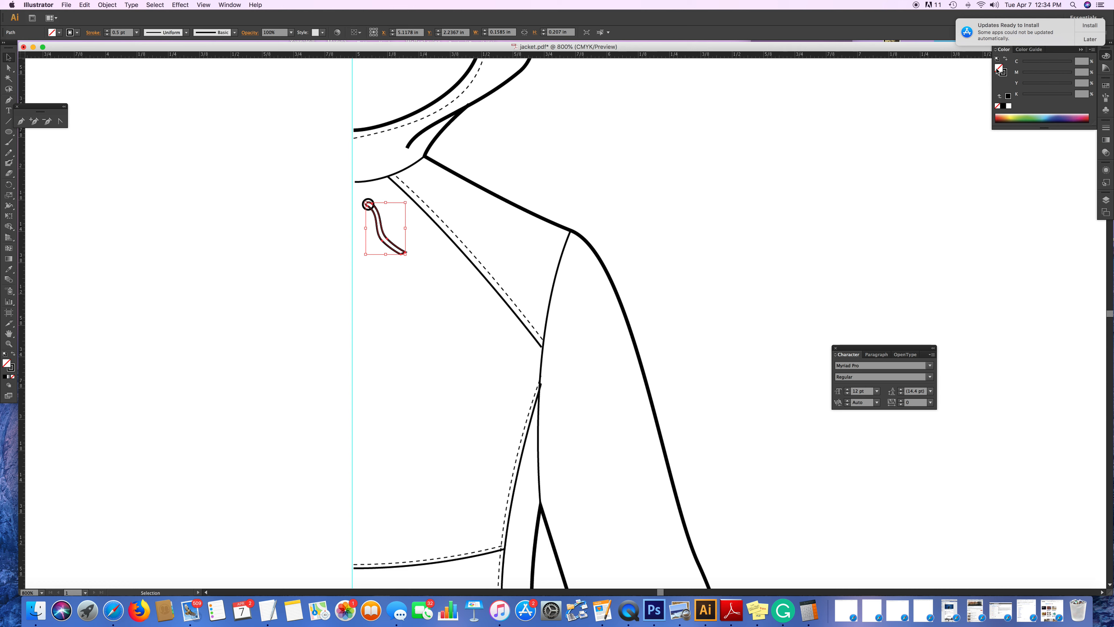
{"action": "left_click", "coordinate": [1009, 106]}
{"action": "left_click", "coordinate": [385, 250]}
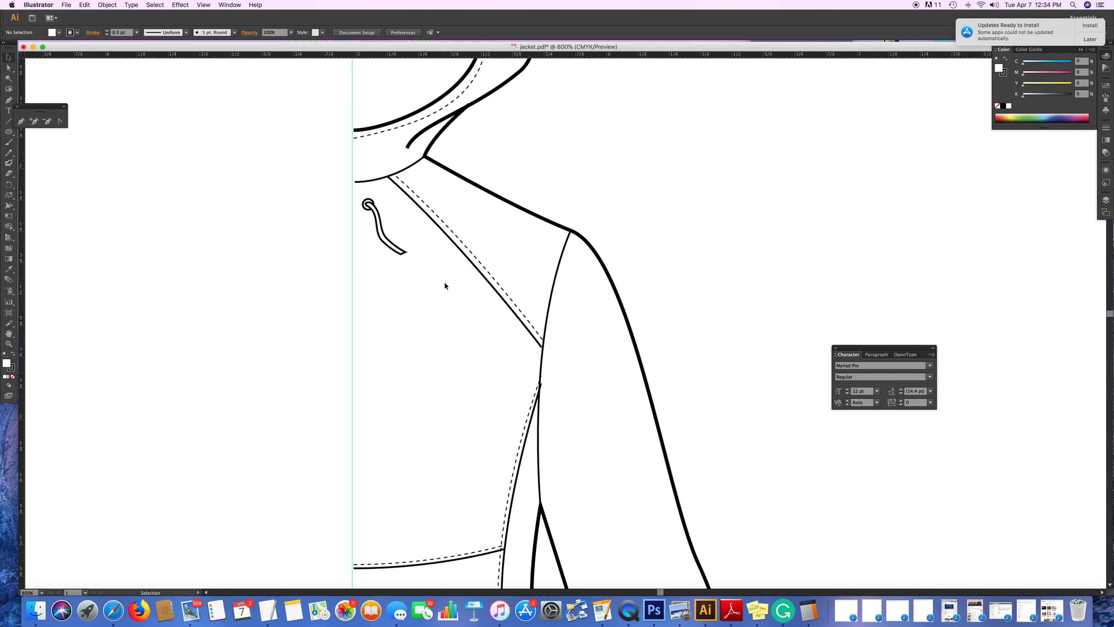
- Duplicate the eyelet together with its drawstring and place the copy on the hood just below the face opening near centre front
{"action": "scroll", "coordinate": [445, 285], "scroll_direction": "up", "scroll_amount": 3}
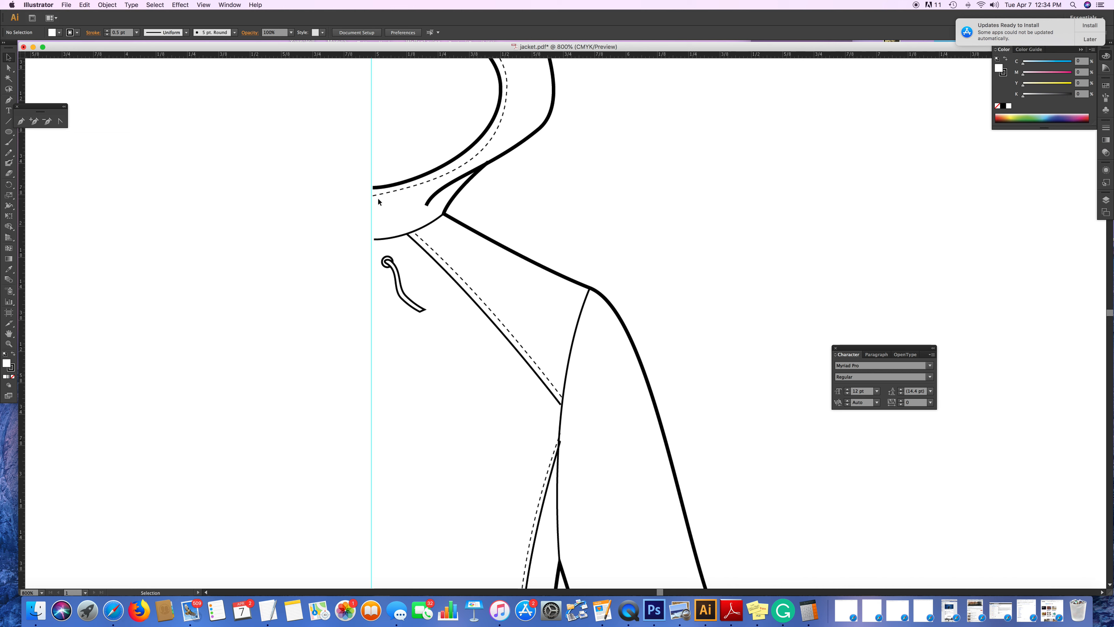
{"action": "left_click_drag", "start_coordinate": [379, 253], "coordinate": [423, 321]}
{"action": "scroll", "coordinate": [424, 320], "scroll_direction": "down", "scroll_amount": 1}
{"action": "scroll", "coordinate": [426, 324], "scroll_direction": "down", "scroll_amount": 2}
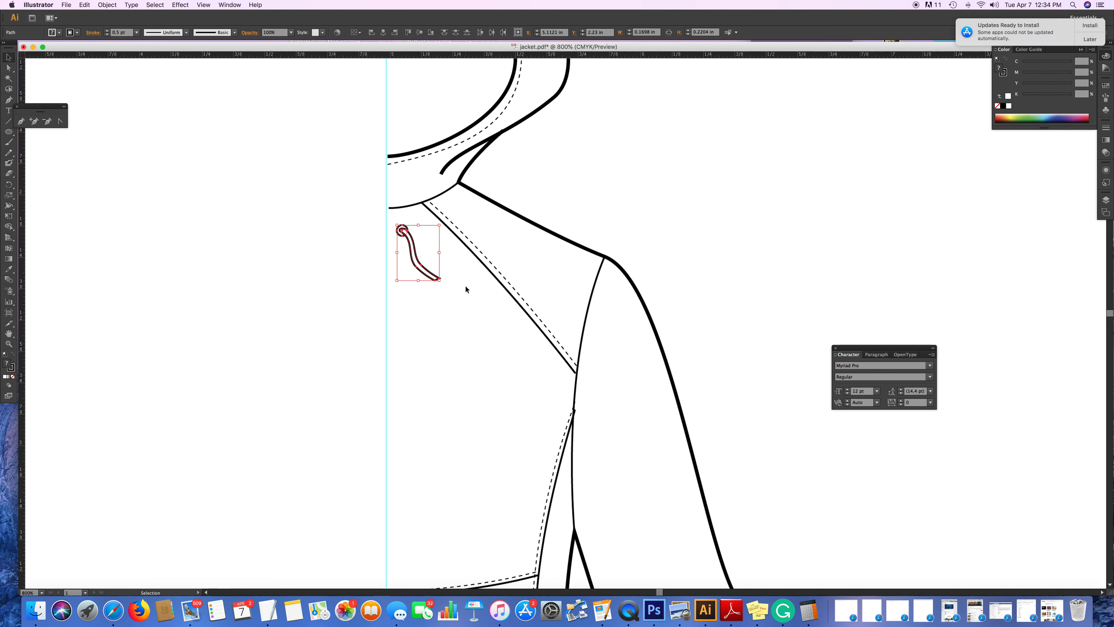
{"action": "key", "text": "a"}
{"action": "key", "text": "super+v"}
{"action": "key", "text": "v"}
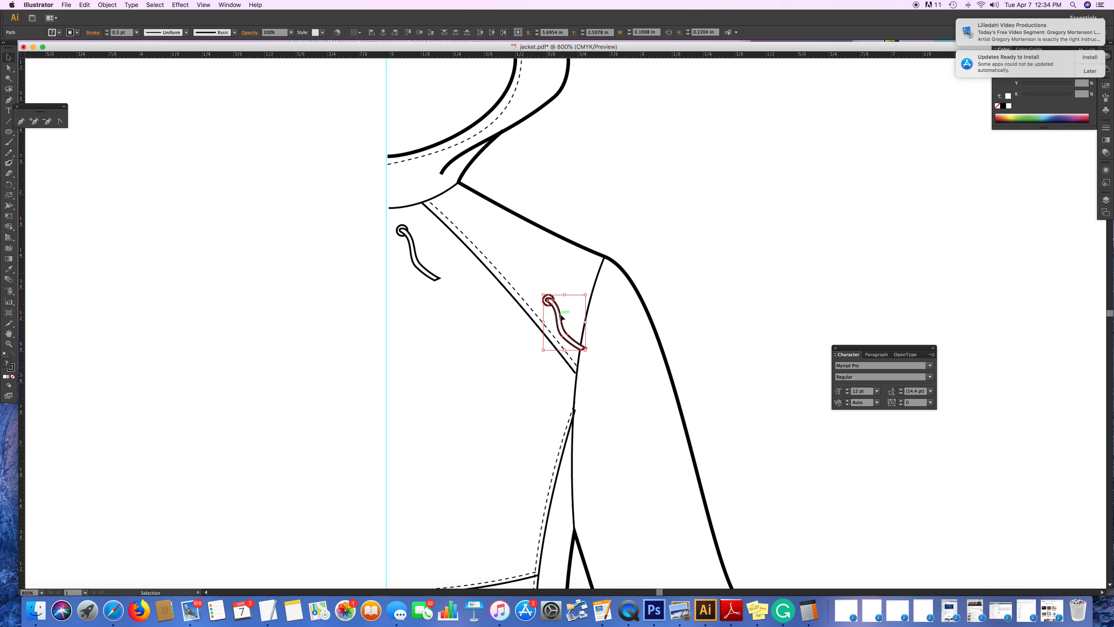
{"action": "left_click_drag", "start_coordinate": [560, 315], "coordinate": [409, 187]}
{"action": "left_click", "coordinate": [432, 239]}
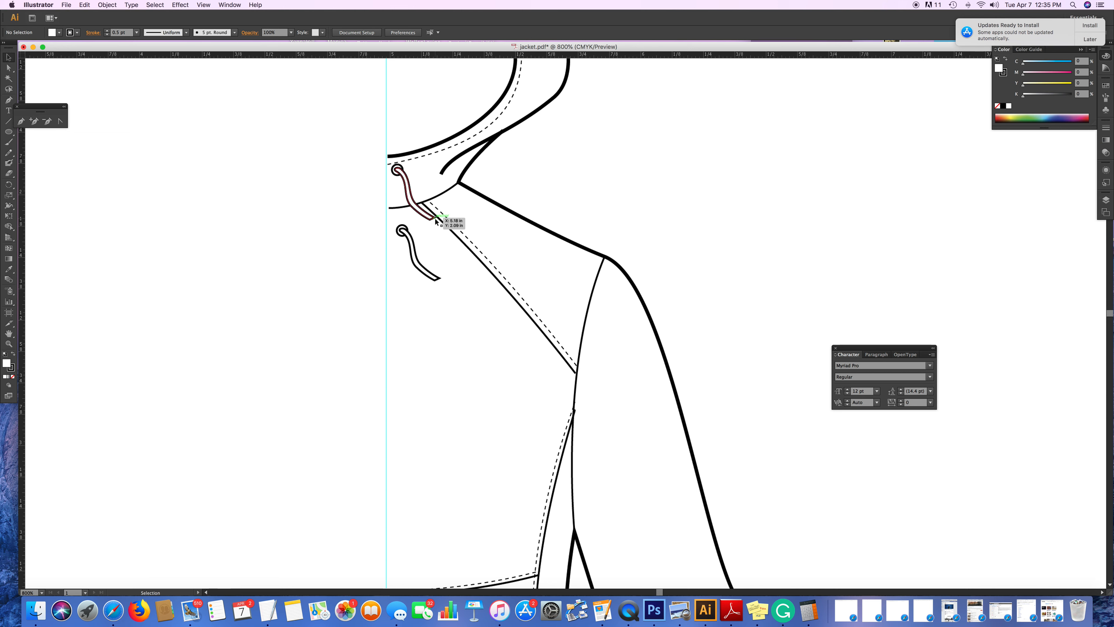
- Reshape the lower end of the upper drawstring copy so it hangs more vertically
{"action": "left_click", "coordinate": [8, 68]}
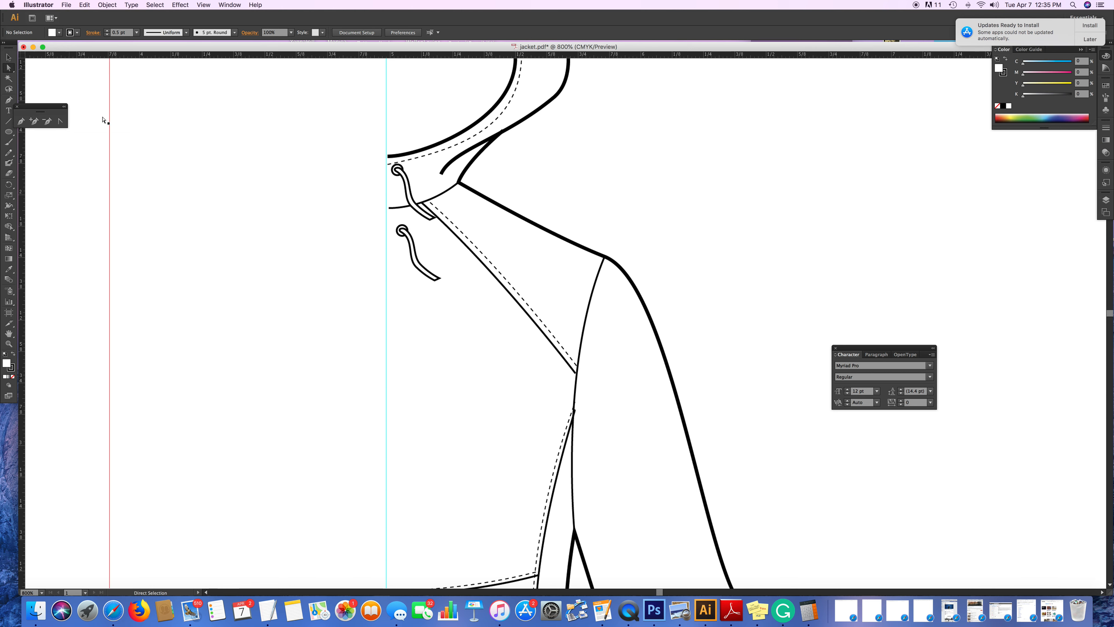
{"action": "left_click", "coordinate": [430, 220]}
{"action": "mouse_move", "coordinate": [430, 224]}
{"action": "left_mouse_down"}
{"action": "mouse_move", "coordinate": [416, 207]}
{"action": "mouse_move", "coordinate": [436, 222]}
{"action": "mouse_move", "coordinate": [423, 230]}
{"action": "left_mouse_up"}
{"action": "left_click", "coordinate": [469, 280]}
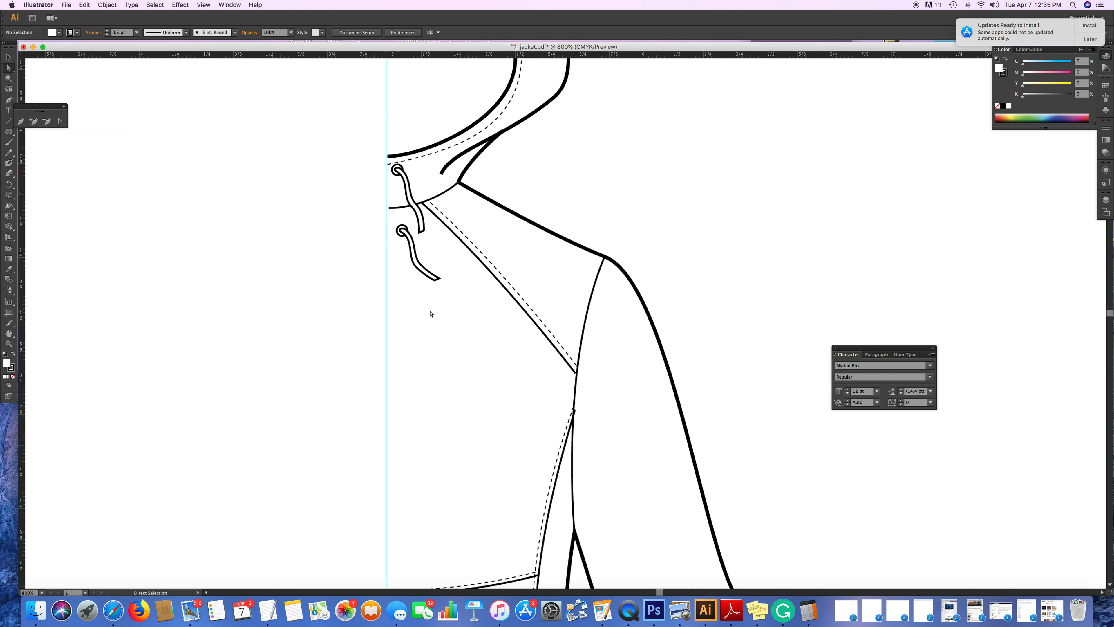
- Reshape the lower end of the lower drawstring copy so it hangs at a steeper angle
{"action": "left_click_drag", "start_coordinate": [448, 276], "coordinate": [439, 286]}
{"action": "left_click", "coordinate": [471, 300]}
{"action": "scroll", "coordinate": [486, 295], "scroll_direction": "down", "scroll_amount": 5}
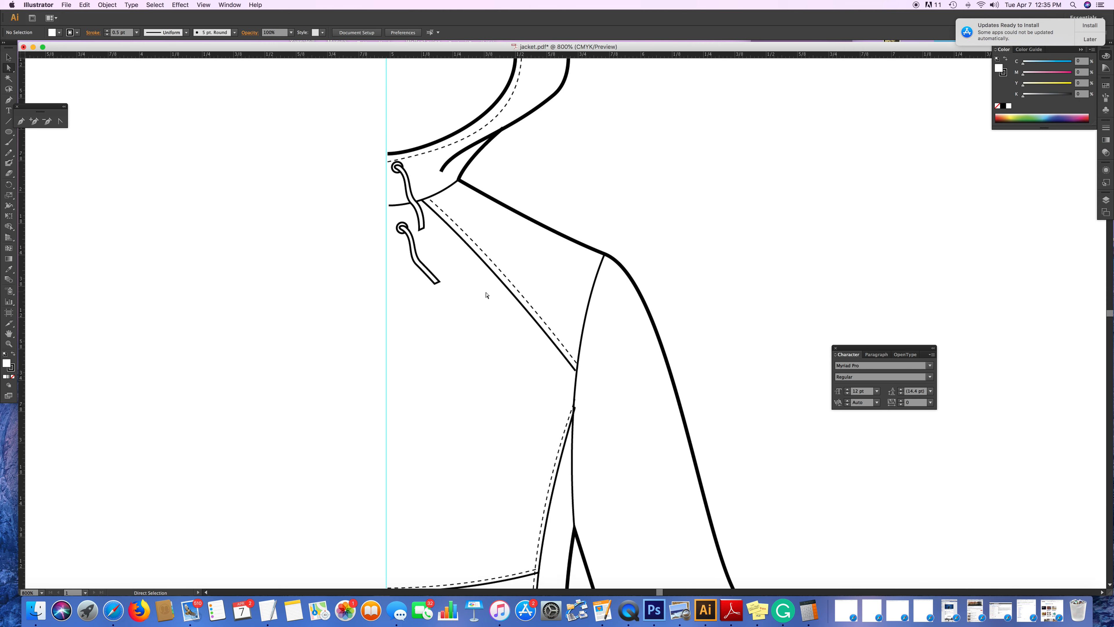
{"action": "scroll", "coordinate": [486, 295], "scroll_direction": "down", "scroll_amount": 3}
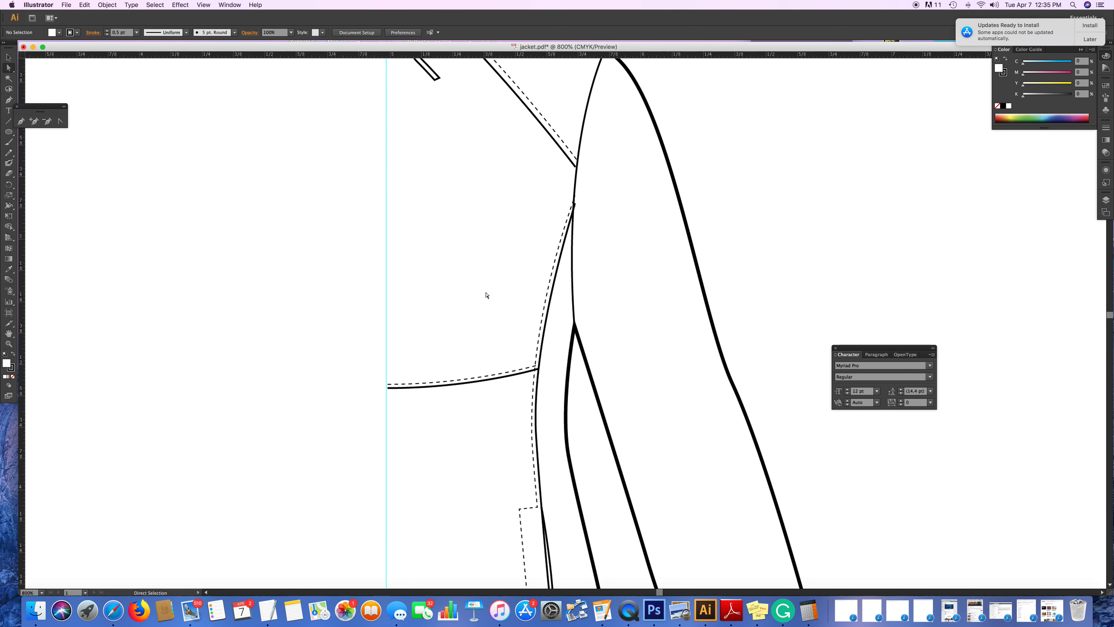
{"action": "key", "text": "v"}
{"action": "key", "text": "super+0"}
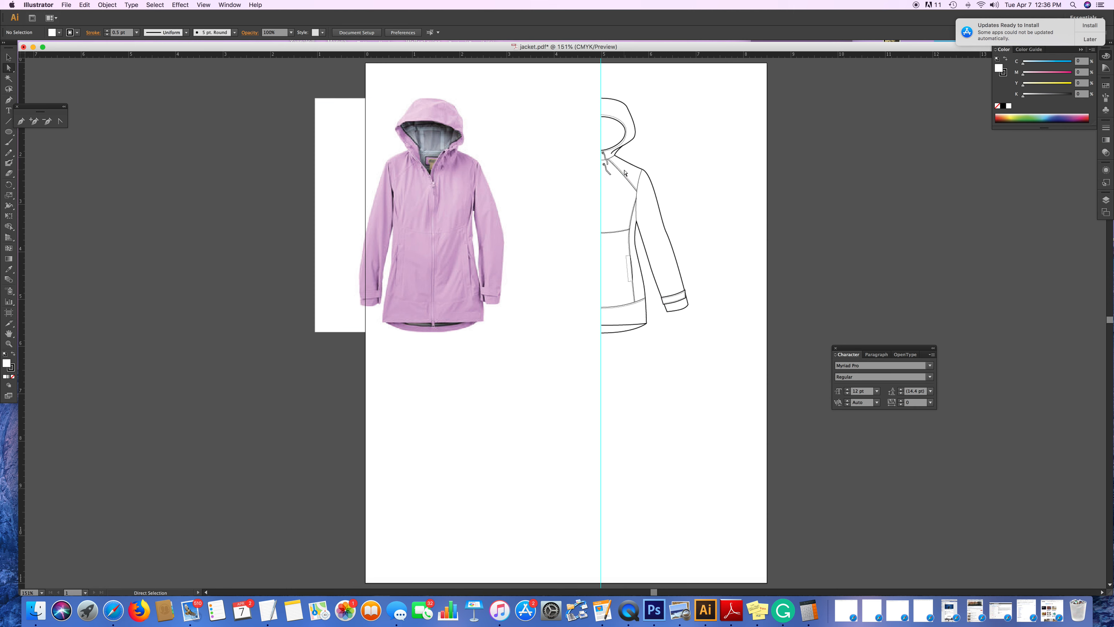
- Select all paths of the half jacket flat without the centre guide and group them into one object
{"action": "left_click", "coordinate": [9, 58]}
{"action": "left_click", "coordinate": [633, 185]}
{"action": "left_click", "coordinate": [620, 173]}
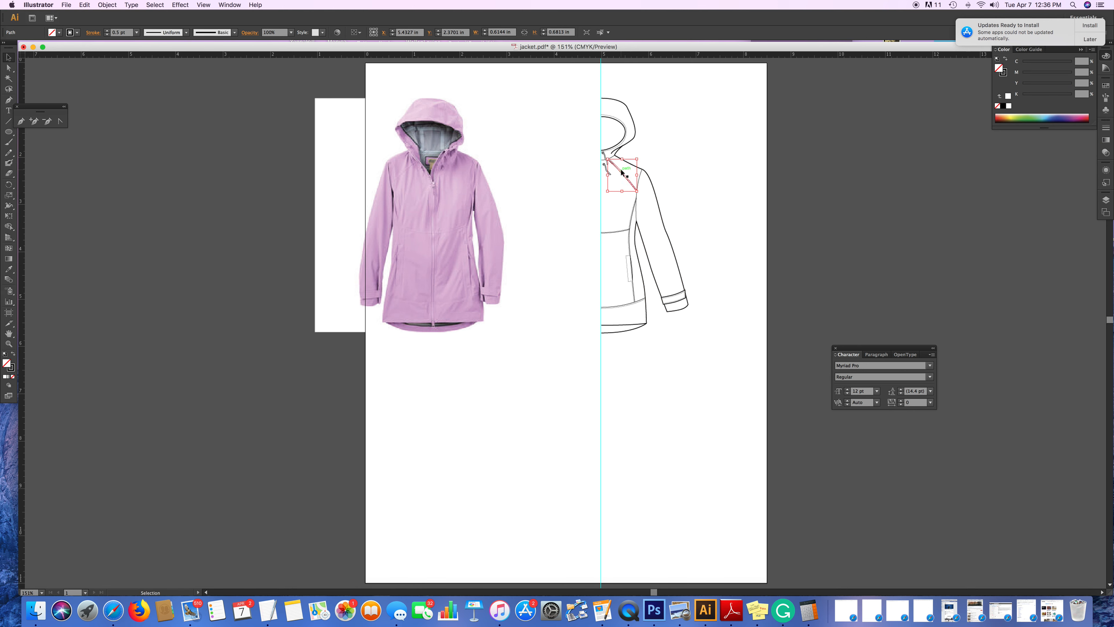
{"action": "left_click", "coordinate": [604, 168]}
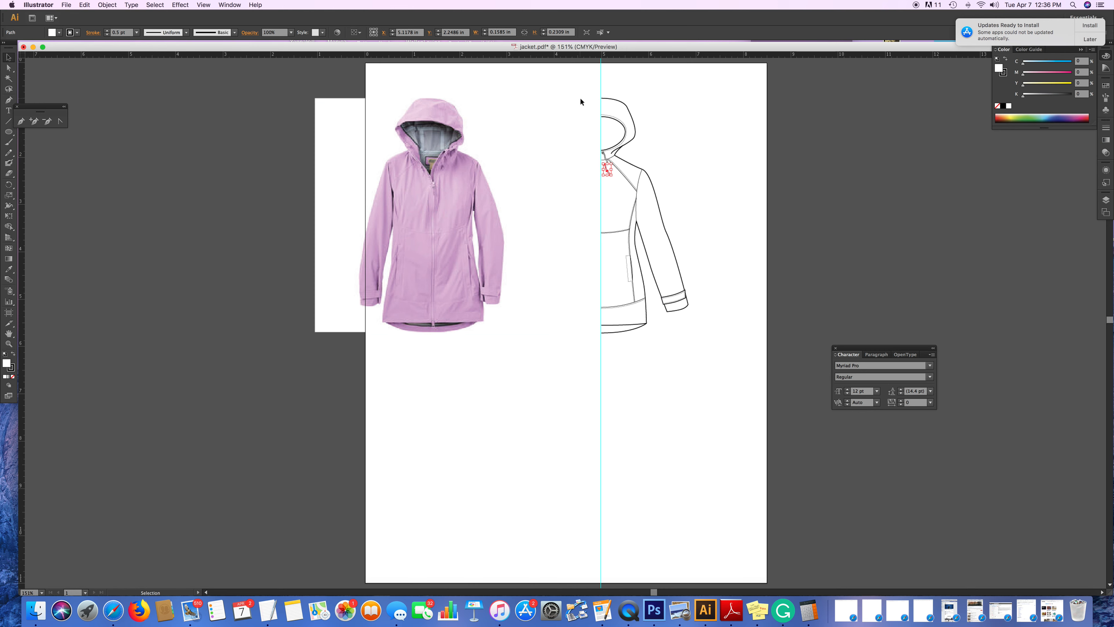
{"action": "left_click", "coordinate": [590, 91]}
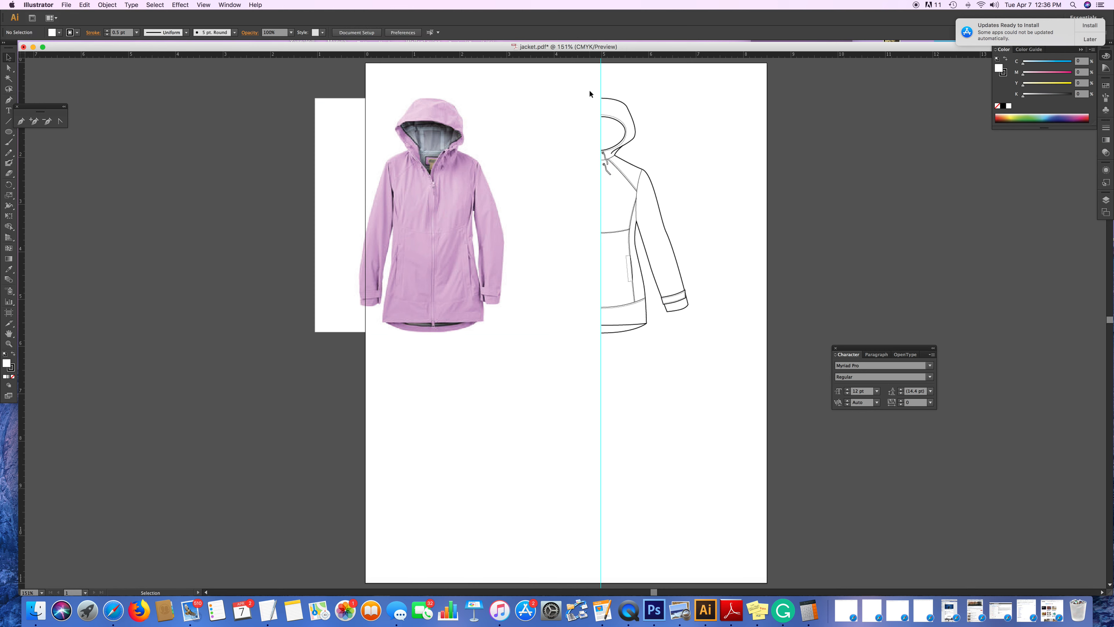
{"action": "left_click_drag", "start_coordinate": [590, 92], "coordinate": [711, 341]}
{"action": "scroll", "coordinate": [710, 340], "scroll_direction": "down", "scroll_amount": 3}
{"action": "scroll", "coordinate": [711, 341], "scroll_direction": "left", "scroll_amount": 3}
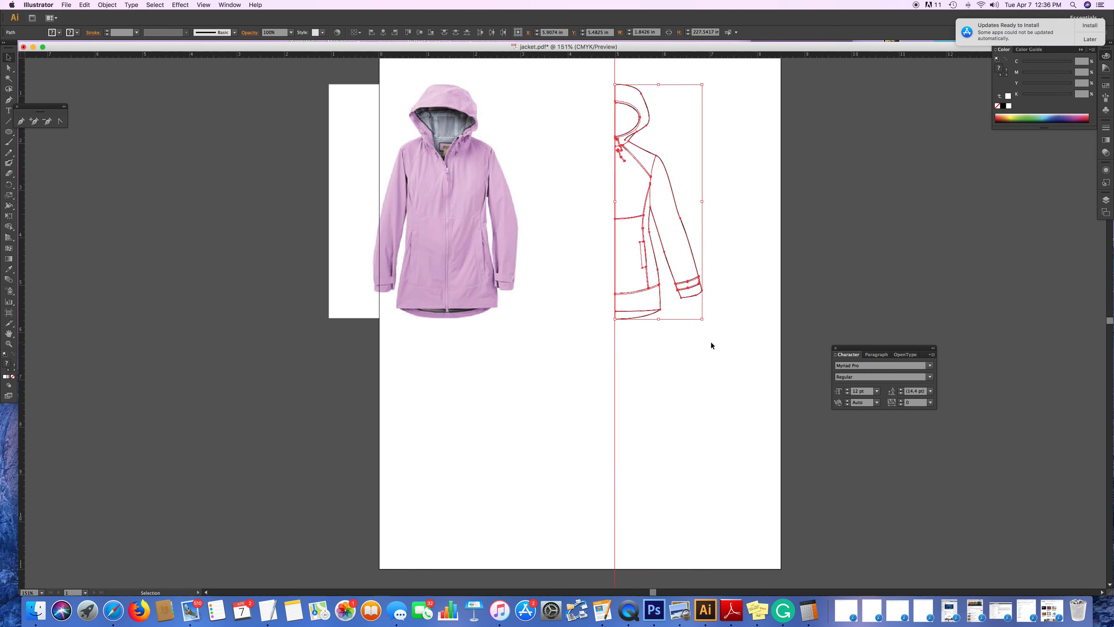
{"action": "scroll", "coordinate": [710, 340], "scroll_direction": "down", "scroll_amount": 1}
{"action": "scroll", "coordinate": [711, 341], "scroll_direction": "left", "scroll_amount": 1}
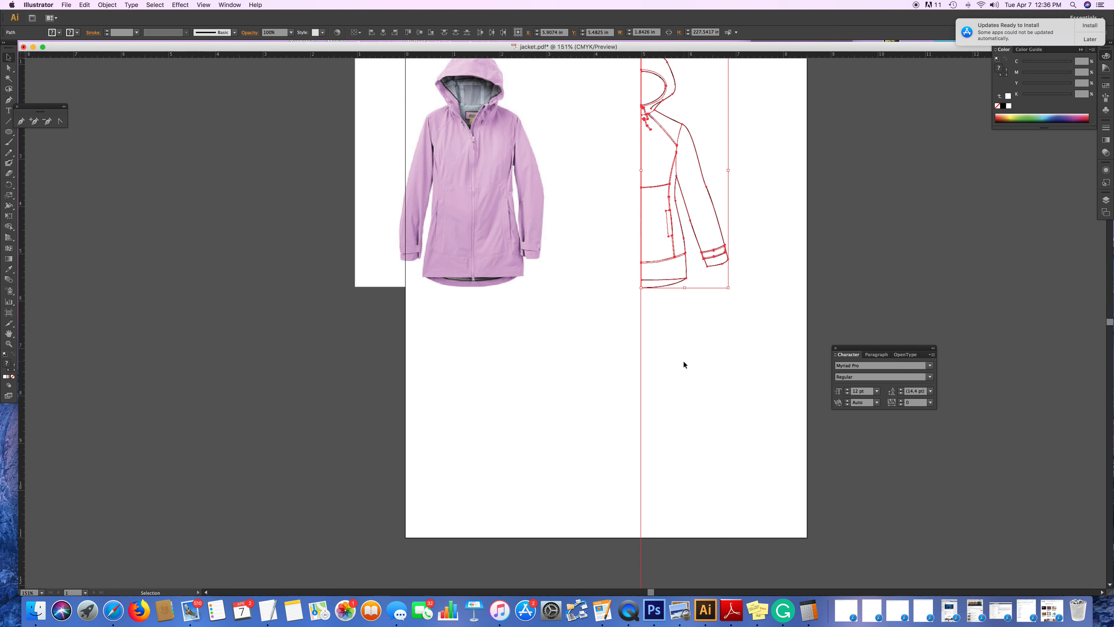
{"action": "scroll", "coordinate": [683, 359], "scroll_direction": "up", "scroll_amount": 2}
{"action": "scroll", "coordinate": [675, 361], "scroll_direction": "up", "scroll_amount": 2}
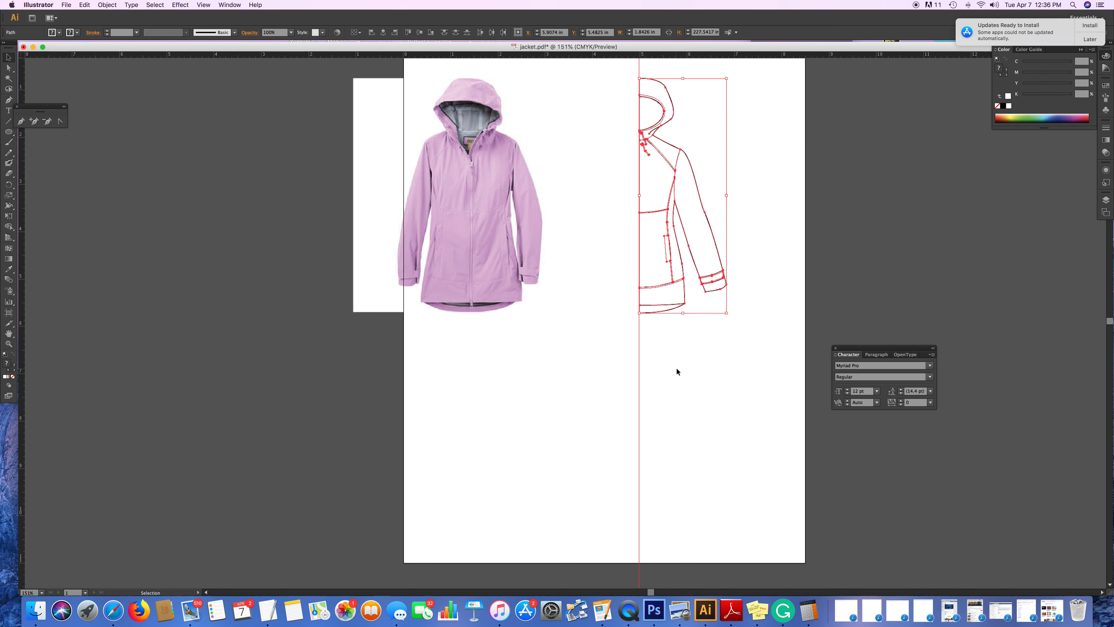
{"action": "left_click", "coordinate": [639, 379], "text": "shift"}
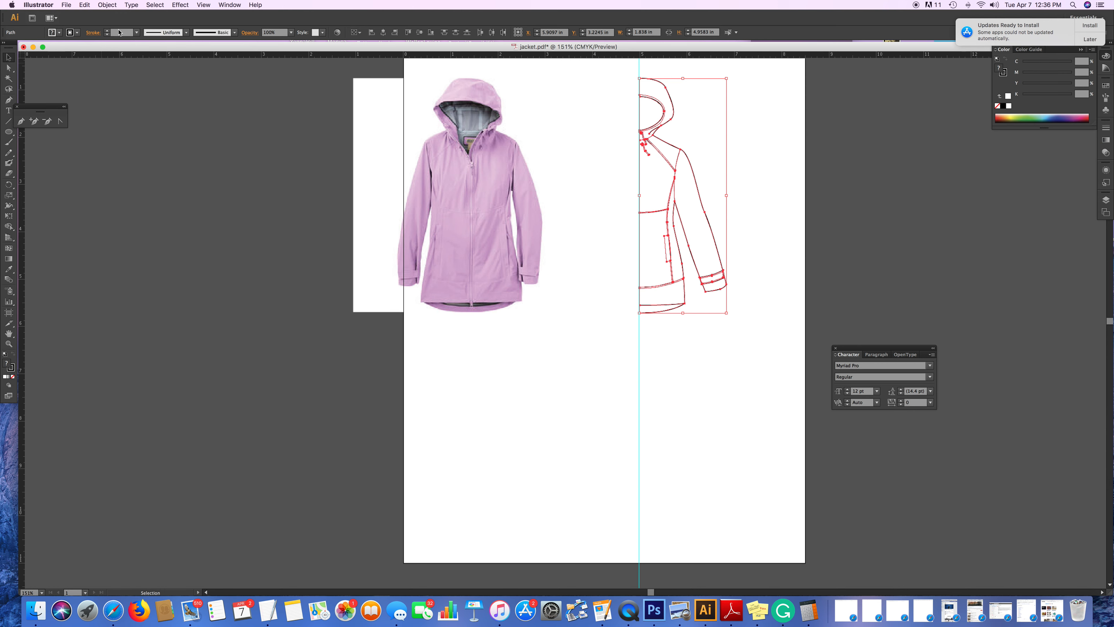
{"action": "left_click", "coordinate": [108, 7]}
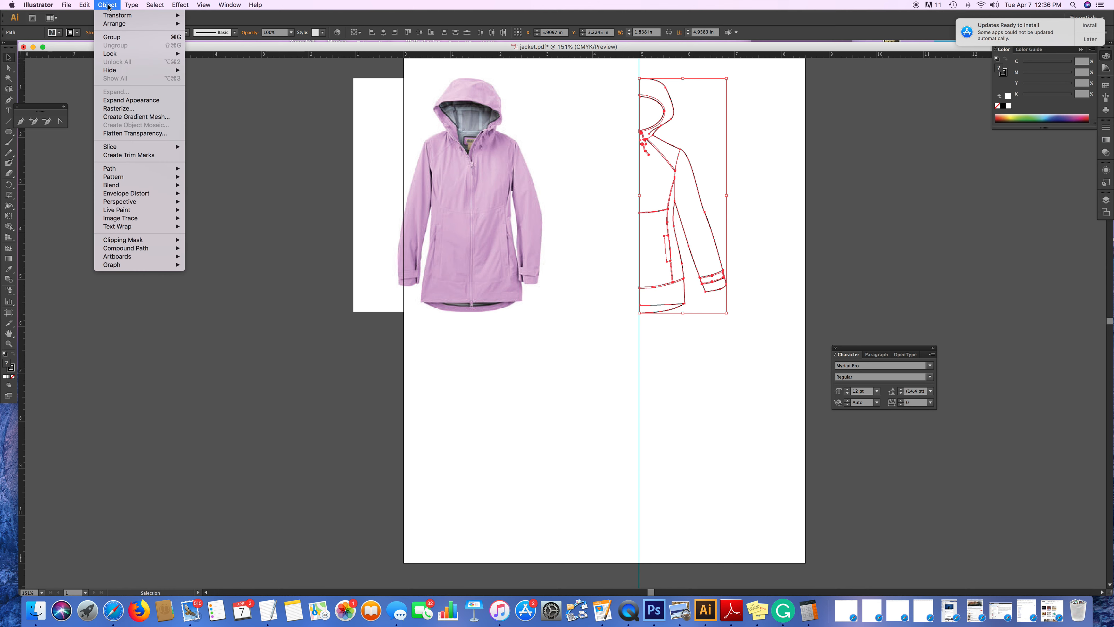
{"action": "left_click", "coordinate": [113, 37]}
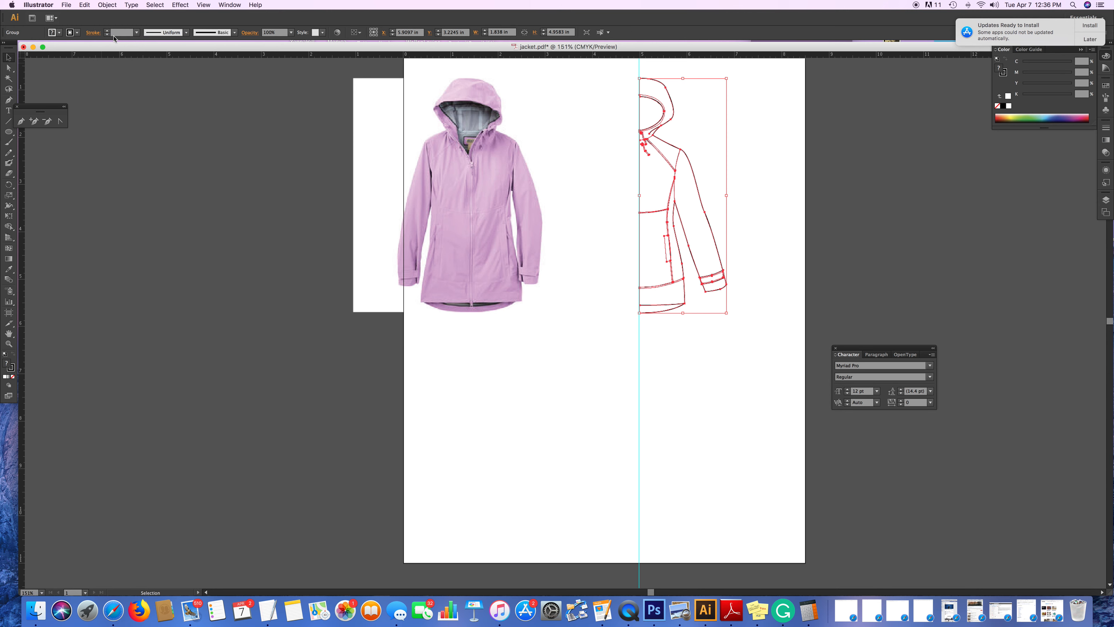
{"action": "left_click", "coordinate": [785, 218]}
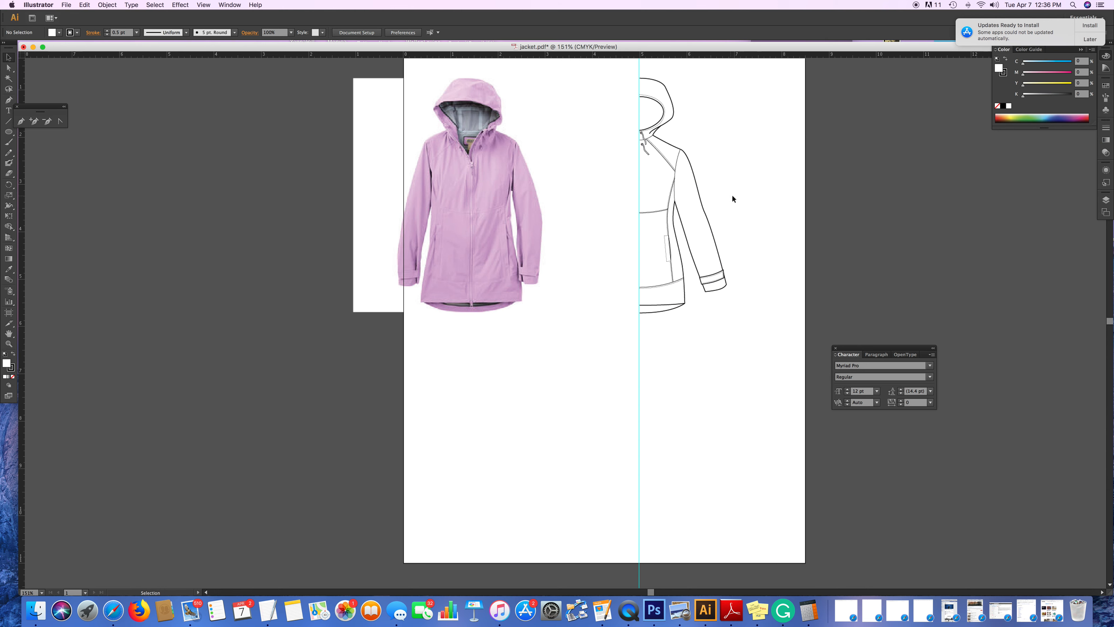
{"action": "left_click", "coordinate": [693, 174]}
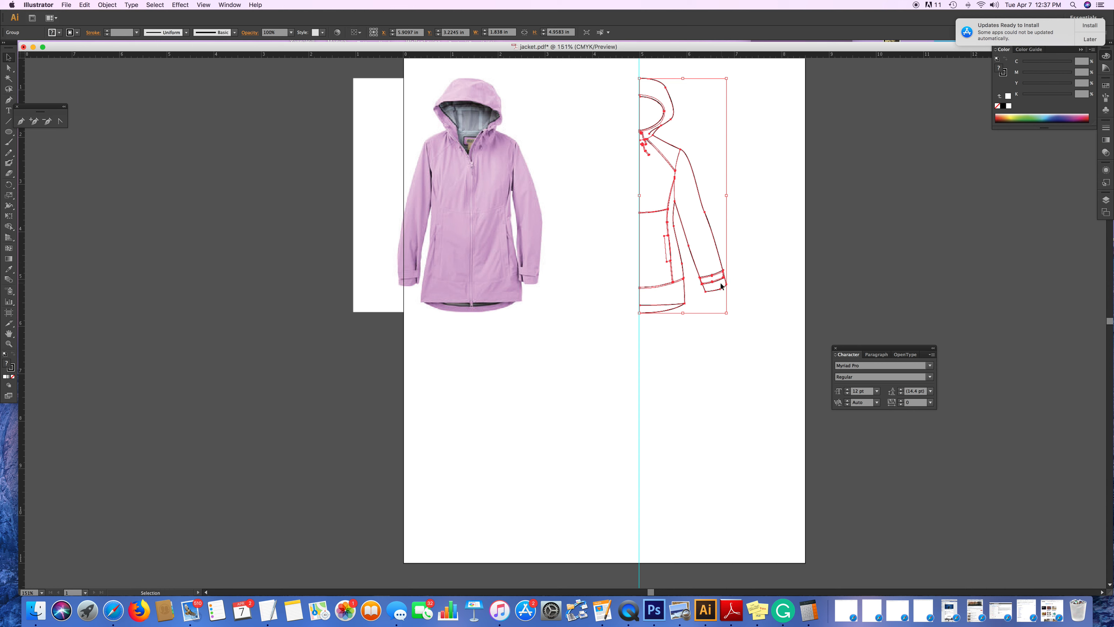
{"action": "left_click", "coordinate": [747, 220]}
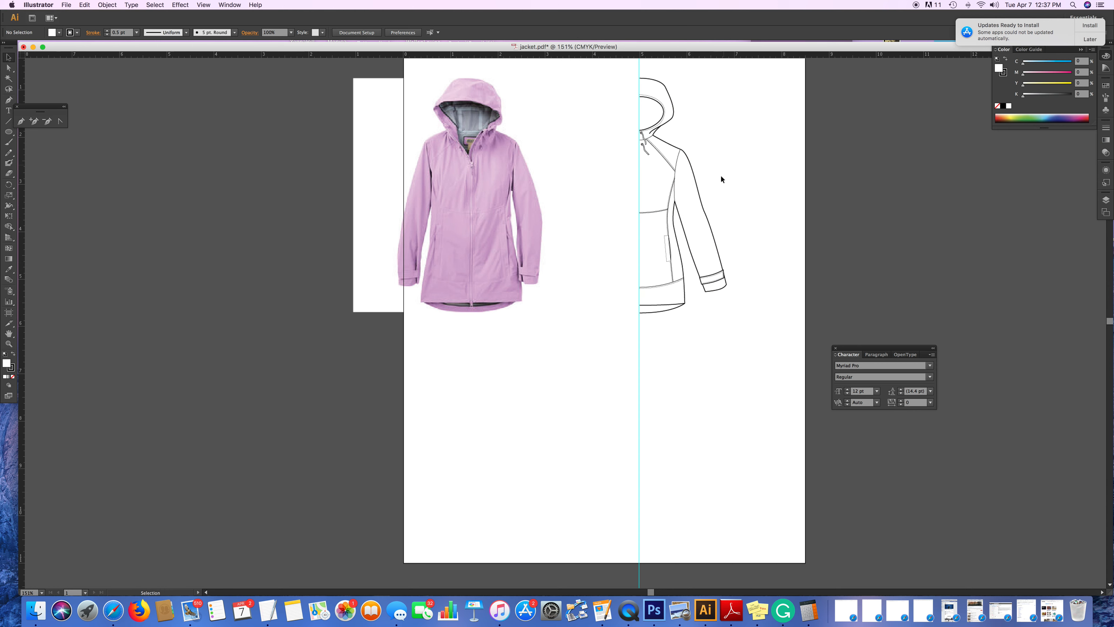
- Try to flip the grouped half jacket freehand with the Reflect tool
{"action": "left_click", "coordinate": [700, 194]}
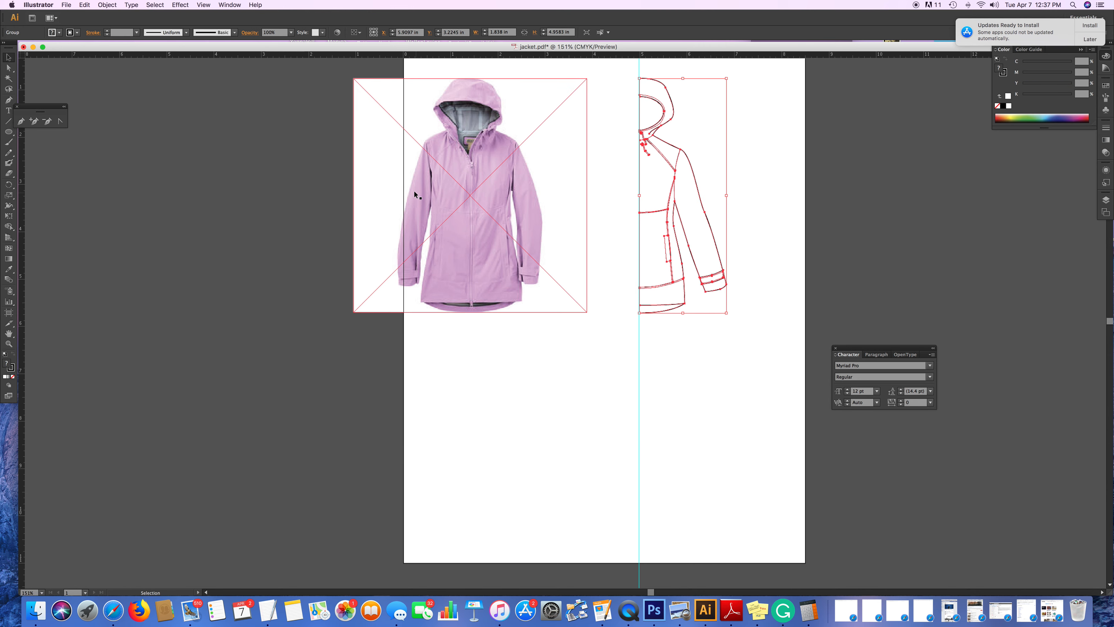
{"action": "left_click", "coordinate": [13, 190]}
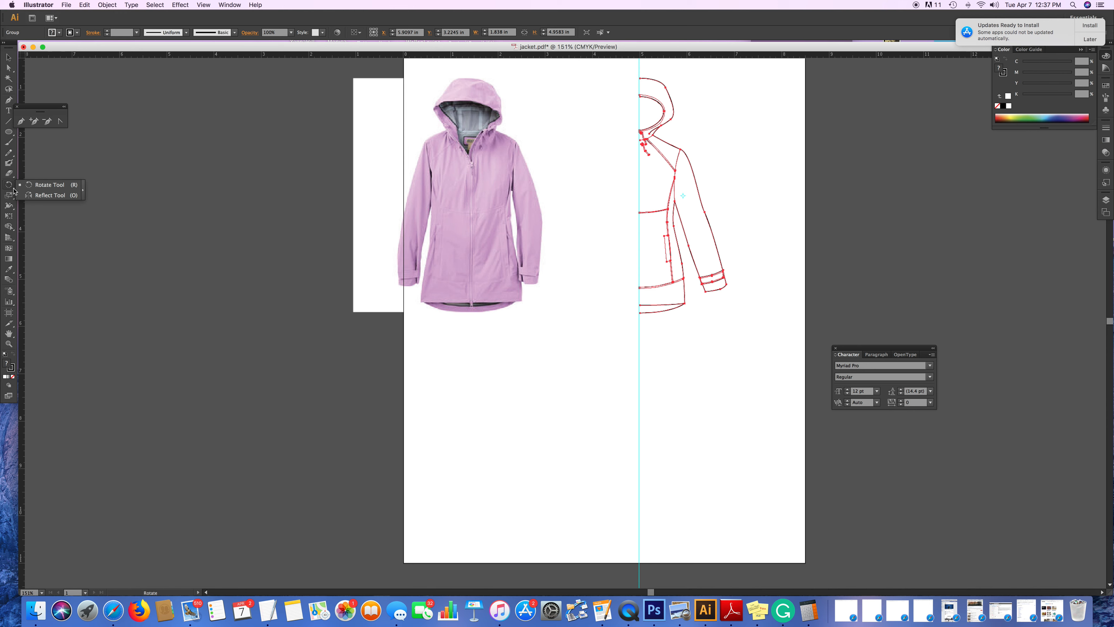
{"action": "left_click", "coordinate": [44, 196]}
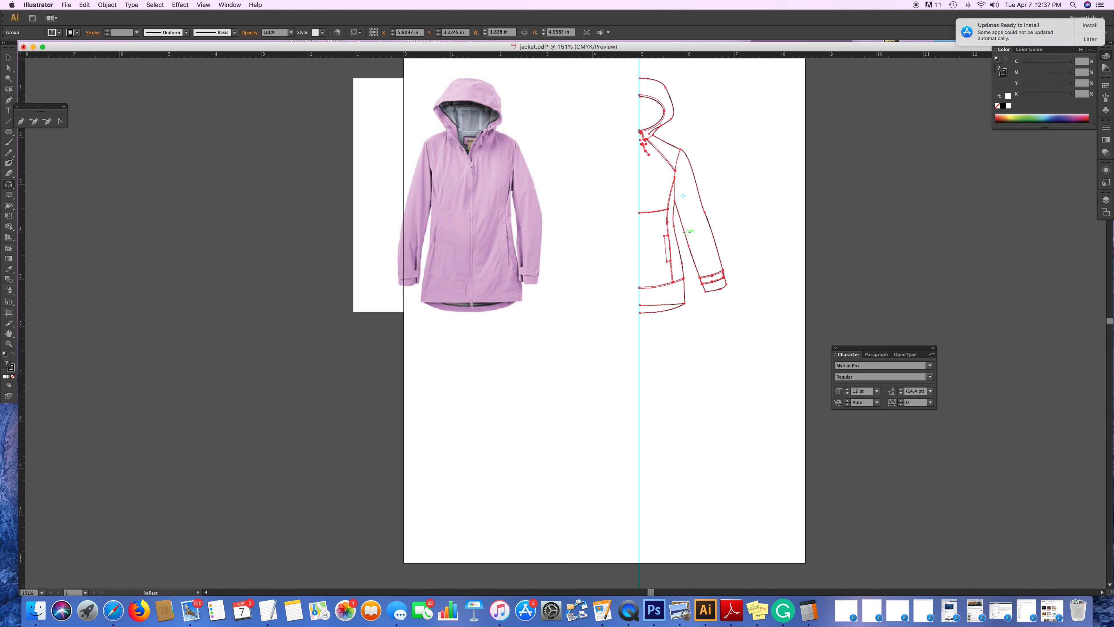
{"action": "mouse_move", "coordinate": [712, 225]}
{"action": "left_mouse_down"}
{"action": "mouse_move", "coordinate": [639, 231]}
{"action": "mouse_move", "coordinate": [726, 219]}
{"action": "mouse_move", "coordinate": [659, 235]}
{"action": "left_mouse_up"}
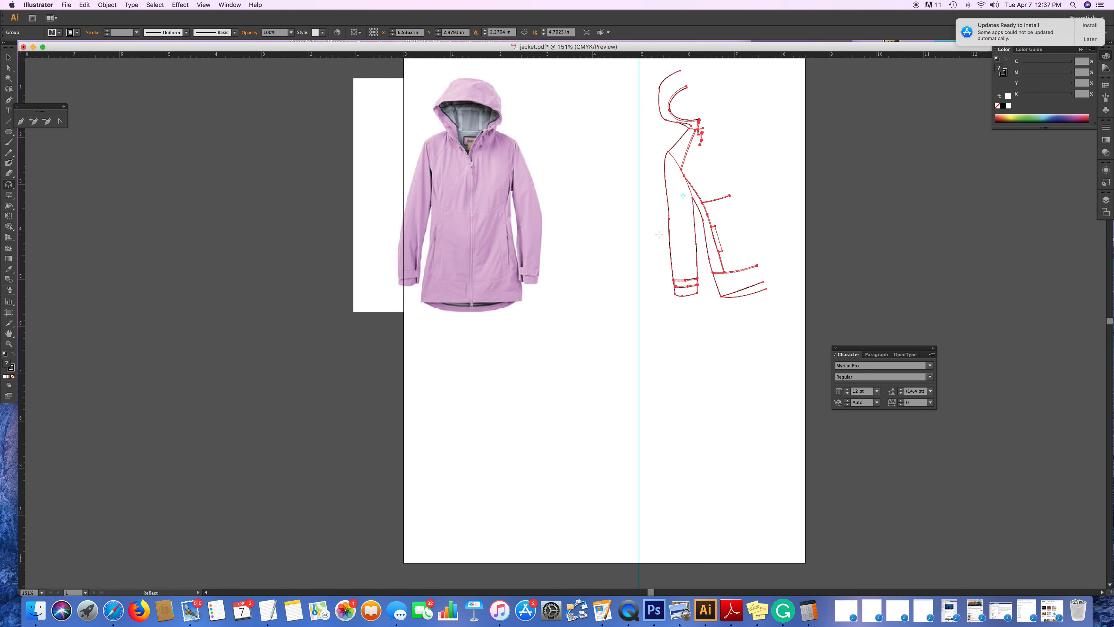
{"action": "key", "text": "v"}
{"action": "key", "text": "super+z"}
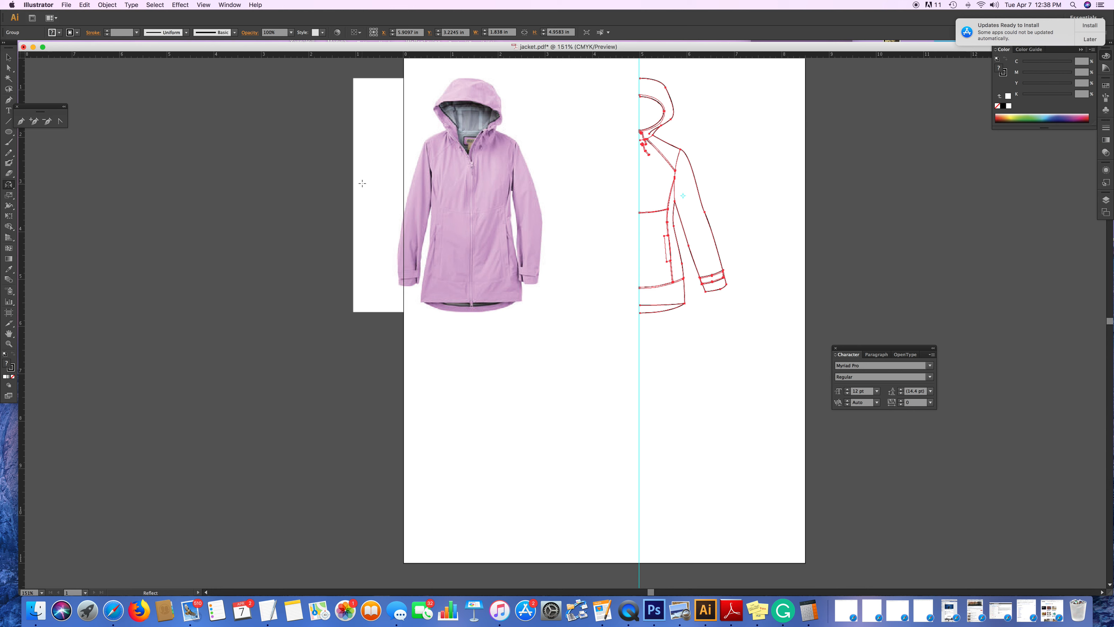
- Try reflecting the grouped half jacket across the vertical axis without keeping the original, and undo it
{"action": "scroll", "coordinate": [362, 183], "scroll_direction": "down", "scroll_amount": 3}
{"action": "scroll", "coordinate": [158, 207], "scroll_direction": "up", "scroll_amount": 5}
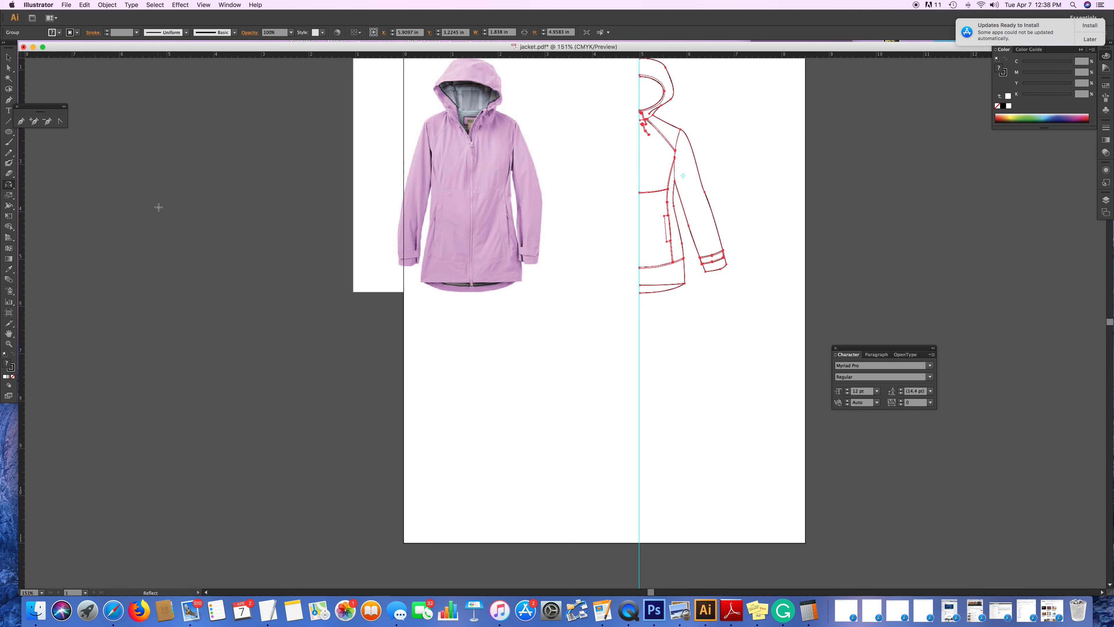
{"action": "double_click", "coordinate": [10, 188]}
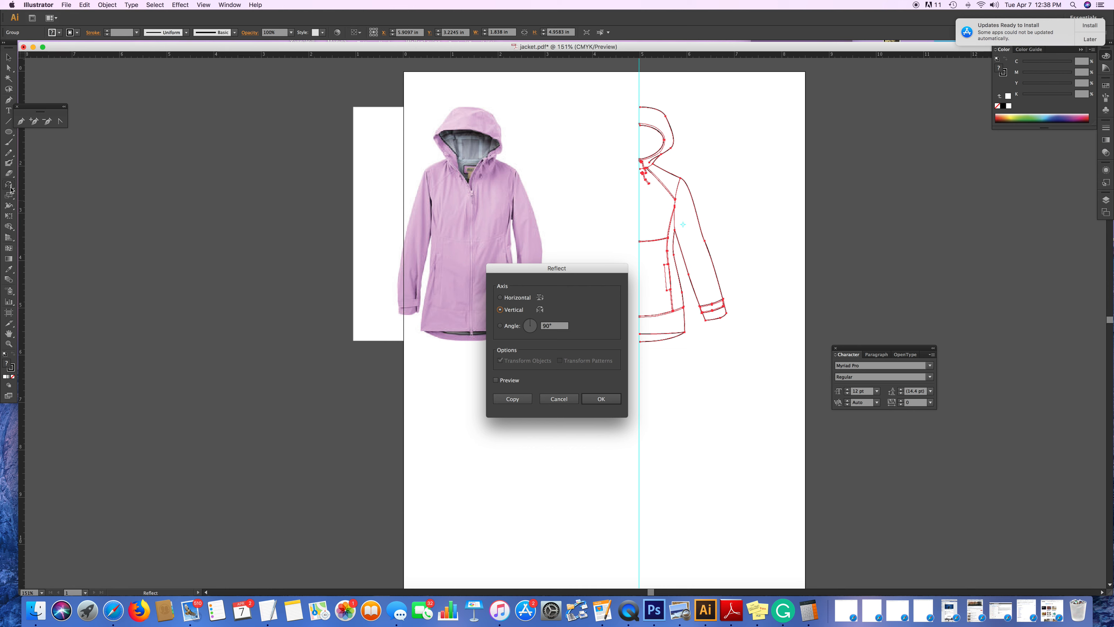
{"action": "left_click_drag", "start_coordinate": [589, 275], "coordinate": [321, 190]}
{"action": "left_click", "coordinate": [228, 294]}
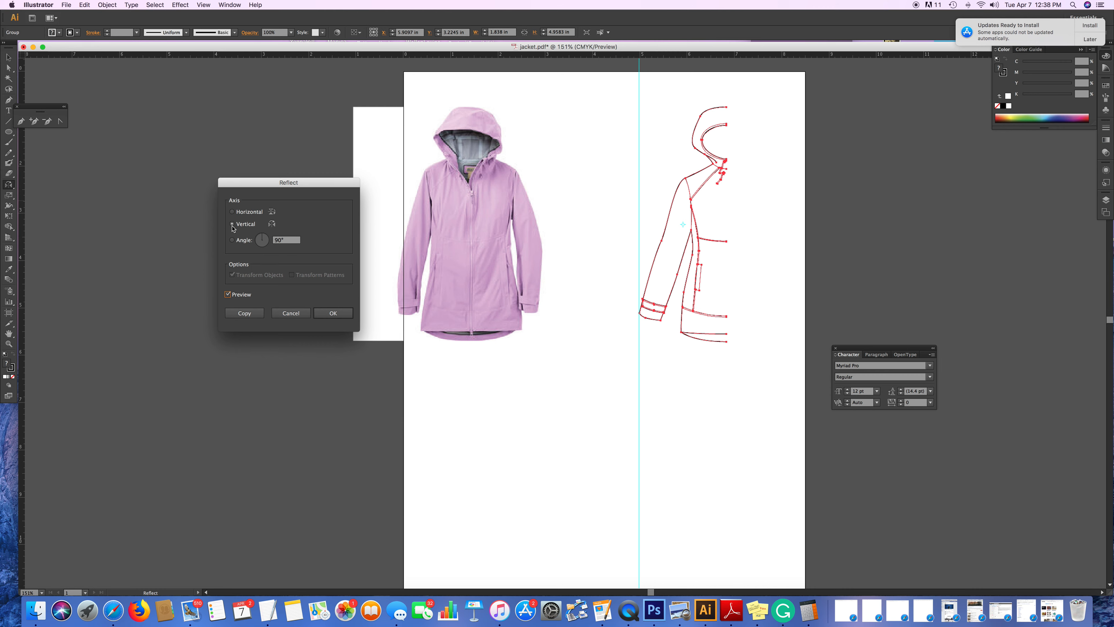
{"action": "left_click", "coordinate": [326, 312]}
{"action": "scroll", "coordinate": [327, 312], "scroll_direction": "left", "scroll_amount": 1}
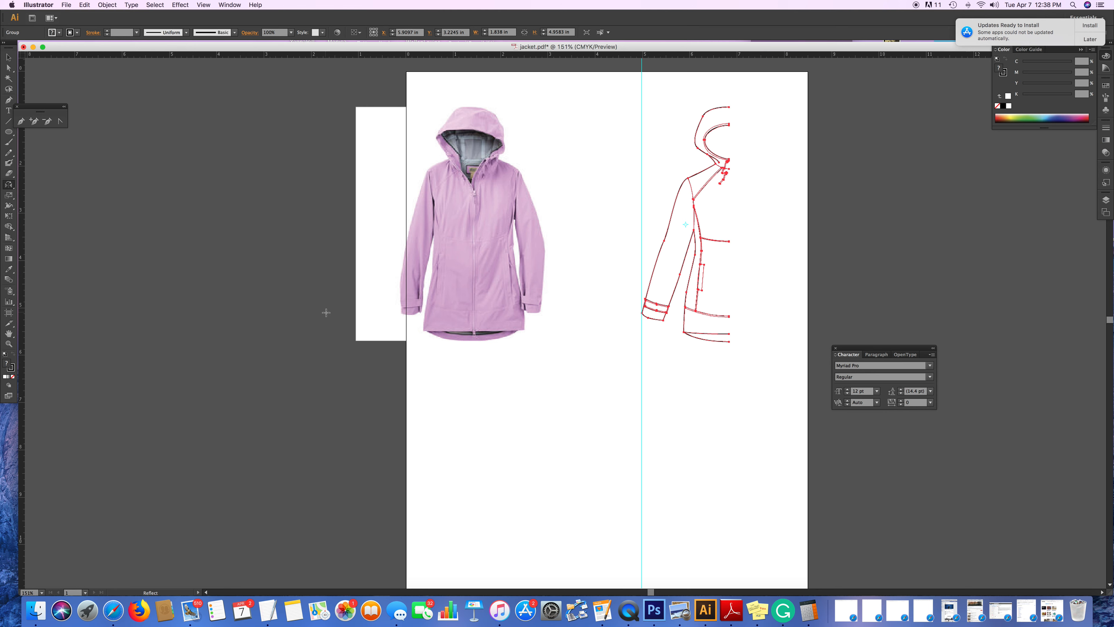
{"action": "key", "text": "v"}
{"action": "key", "text": "o"}
{"action": "key", "text": "super+z"}
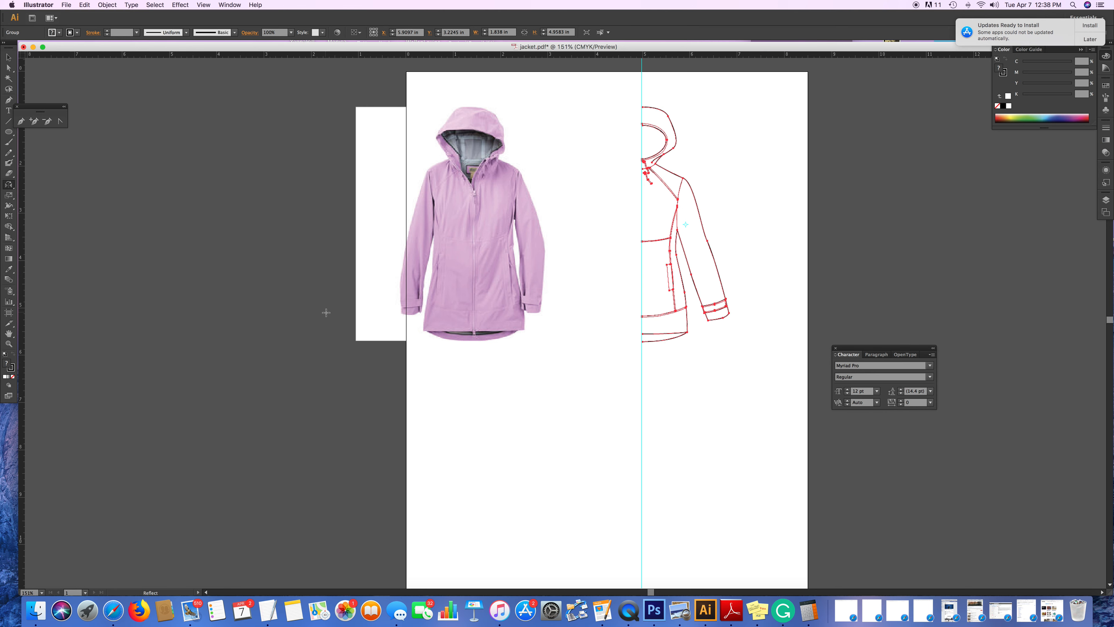
- Create a mirrored copy of the grouped half jacket, reflected across the vertical axis at 90°
{"action": "scroll", "coordinate": [326, 312], "scroll_direction": "down", "scroll_amount": 5}
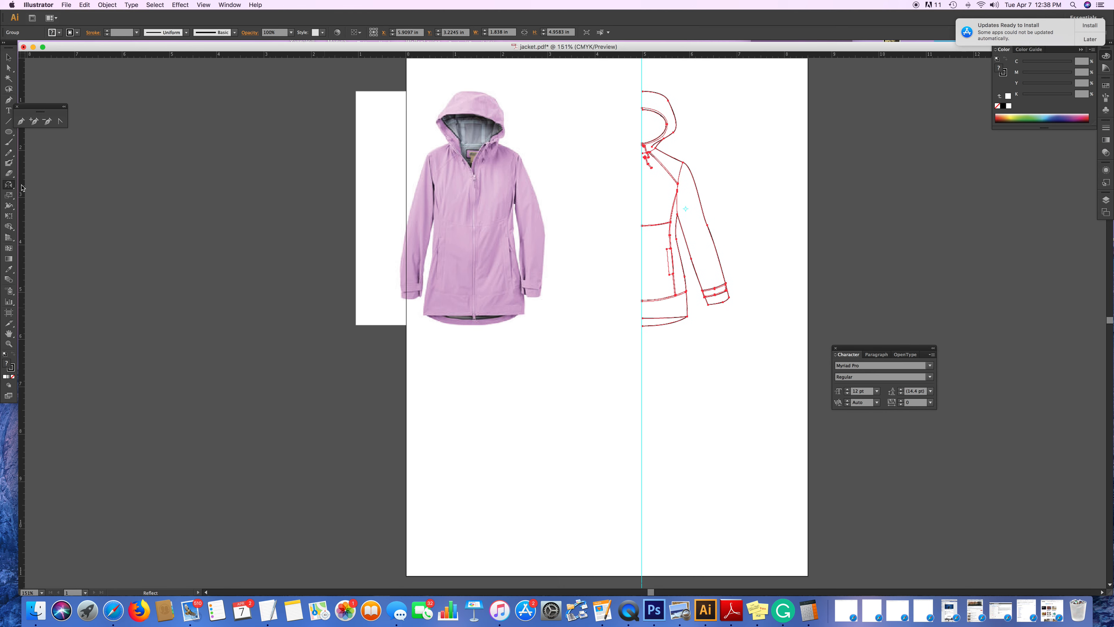
{"action": "scroll", "coordinate": [223, 237], "scroll_direction": "down", "scroll_amount": 4}
{"action": "key", "text": "v"}
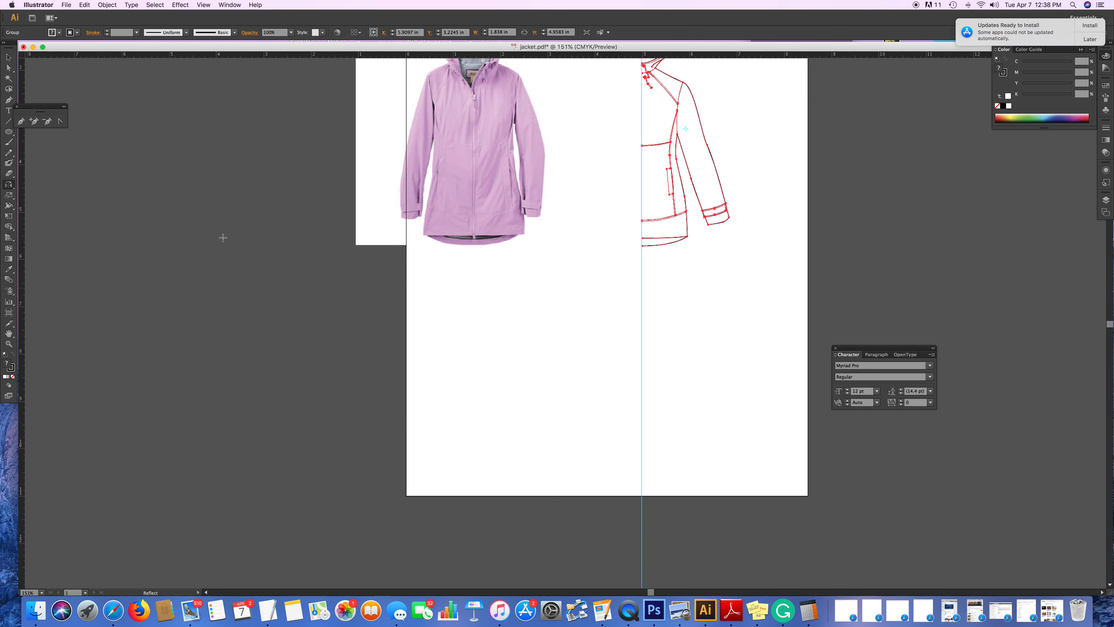
{"action": "scroll", "coordinate": [223, 240], "scroll_direction": "down", "scroll_amount": 1}
{"action": "key", "text": "o"}
{"action": "key", "text": "Return"}
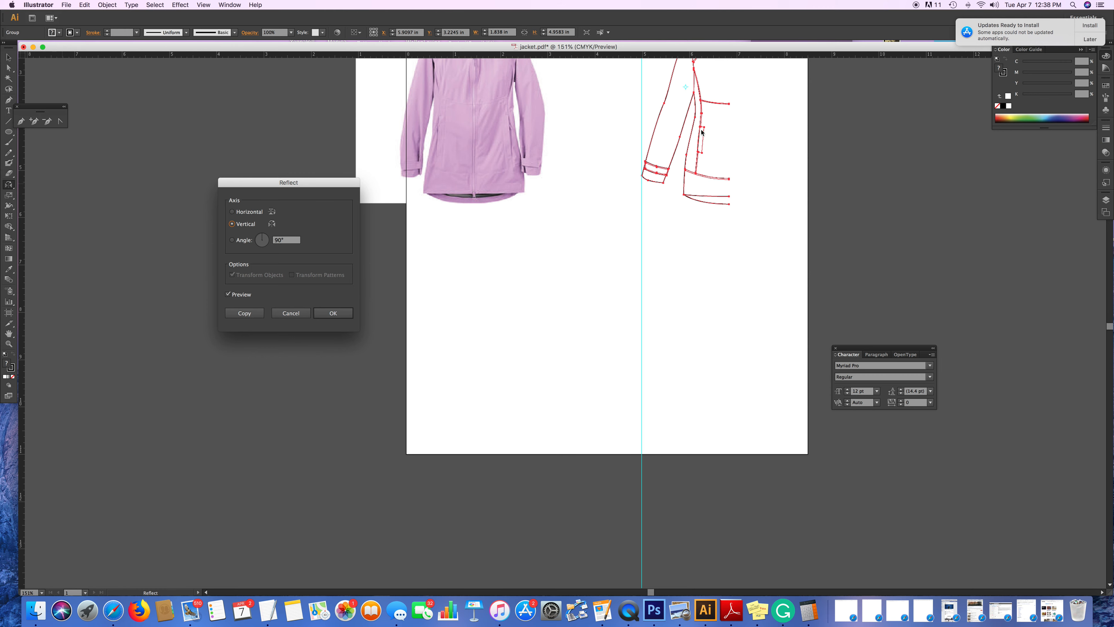
{"action": "left_click", "coordinate": [254, 315]}
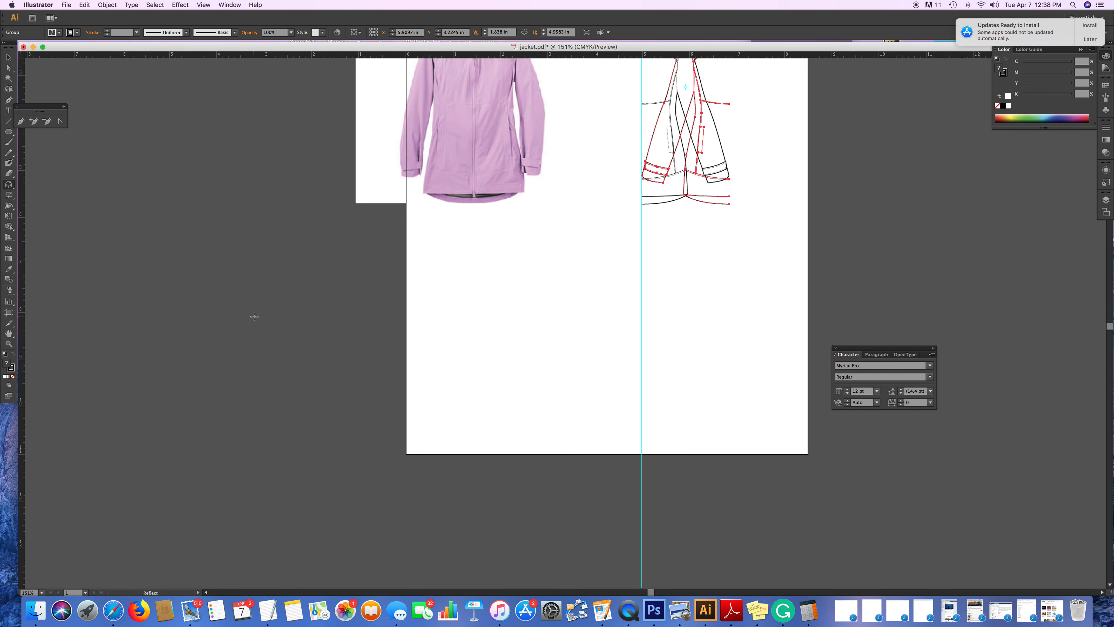
- Move the mirrored half horizontally across the centre guide until its centre front meets the original half's centre front
{"action": "scroll", "coordinate": [294, 321], "scroll_direction": "down", "scroll_amount": 2}
{"action": "scroll", "coordinate": [294, 321], "scroll_direction": "up", "scroll_amount": 5}
{"action": "scroll", "coordinate": [293, 321], "scroll_direction": "up", "scroll_amount": 3}
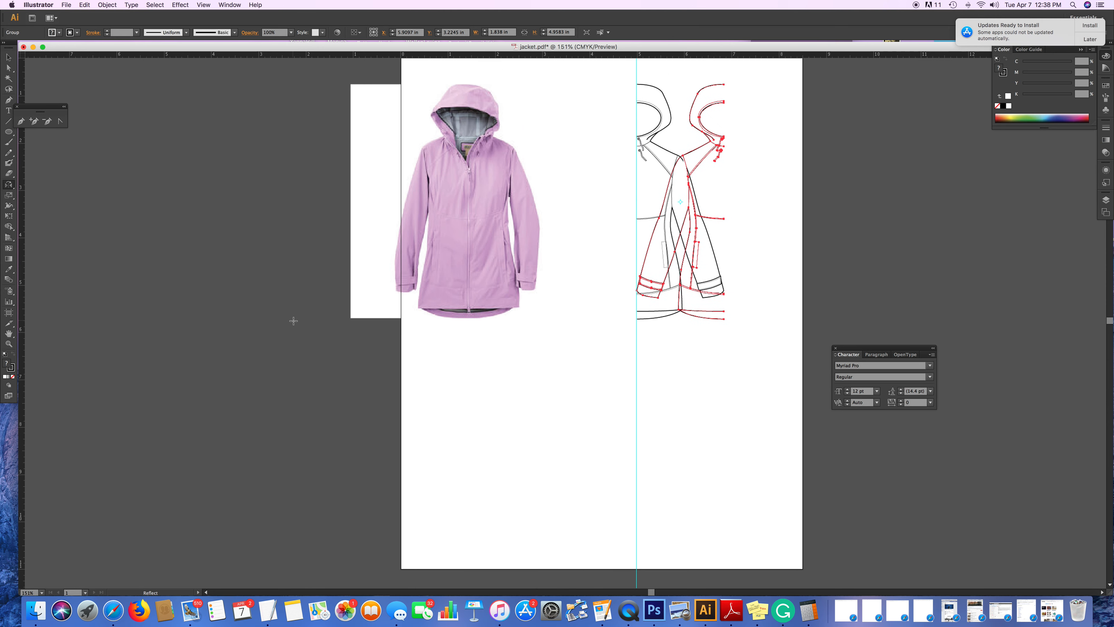
{"action": "key", "text": "Left"}
{"action": "key", "text": "Left"}
{"action": "key", "text": "Left"}
{"action": "key", "text": "Left"}
{"action": "key", "text": "Left"}
{"action": "key", "text": "Left"}
{"action": "key", "text": "Left"}
{"action": "key", "text": "Left"}
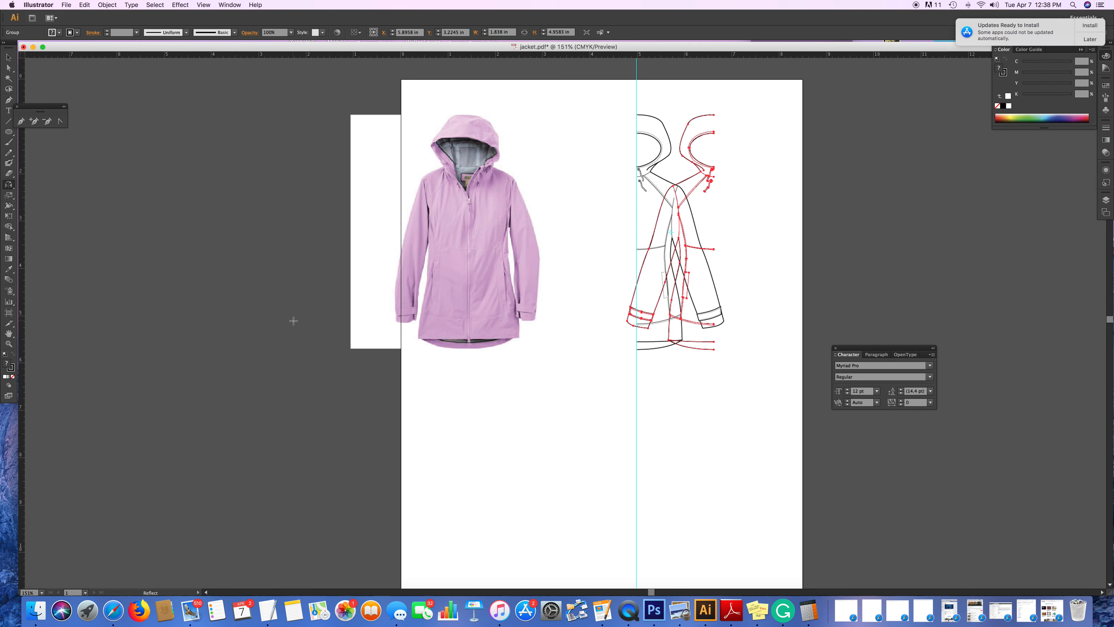
{"action": "key", "text": "Left"}
{"action": "key", "text": "Left"}
{"action": "key", "text": "Left"}
{"action": "key", "text": "Left"}
{"action": "key", "text": "Left"}
{"action": "key", "text": "Left"}
{"action": "key", "text": "Left"}
{"action": "key", "text": "Left"}
{"action": "key", "text": "Left"}
{"action": "key", "text": "Left"}
{"action": "key", "text": "Left"}
{"action": "key", "text": "Left"}
{"action": "key", "text": "Left"}
{"action": "key", "text": "Left"}
{"action": "key", "text": "Left"}
{"action": "key", "text": "Left"}
{"action": "key", "text": "Left"}
{"action": "key", "text": "Left"}
{"action": "key", "text": "Left"}
{"action": "key", "text": "Left"}
{"action": "key", "text": "Left"}
{"action": "key", "text": "Left"}
{"action": "key", "text": "Left"}
{"action": "key", "text": "Left"}
{"action": "key", "text": "Left"}
{"action": "key", "text": "Left"}
{"action": "key", "text": "Left"}
{"action": "key", "text": "Left"}
{"action": "key", "text": "Left"}
{"action": "key", "text": "Left"}
{"action": "key", "text": "Left"}
{"action": "key", "text": "Left"}
{"action": "key", "text": "Left"}
{"action": "key", "text": "Left"}
{"action": "key", "text": "Left"}
{"action": "key", "text": "Left"}
{"action": "key", "text": "Left"}
{"action": "key", "text": "Left"}
{"action": "key", "text": "Left"}
{"action": "key", "text": "Left"}
{"action": "key", "text": "Left"}
{"action": "key", "text": "Left"}
{"action": "key", "text": "Left"}
{"action": "key", "text": "Left"}
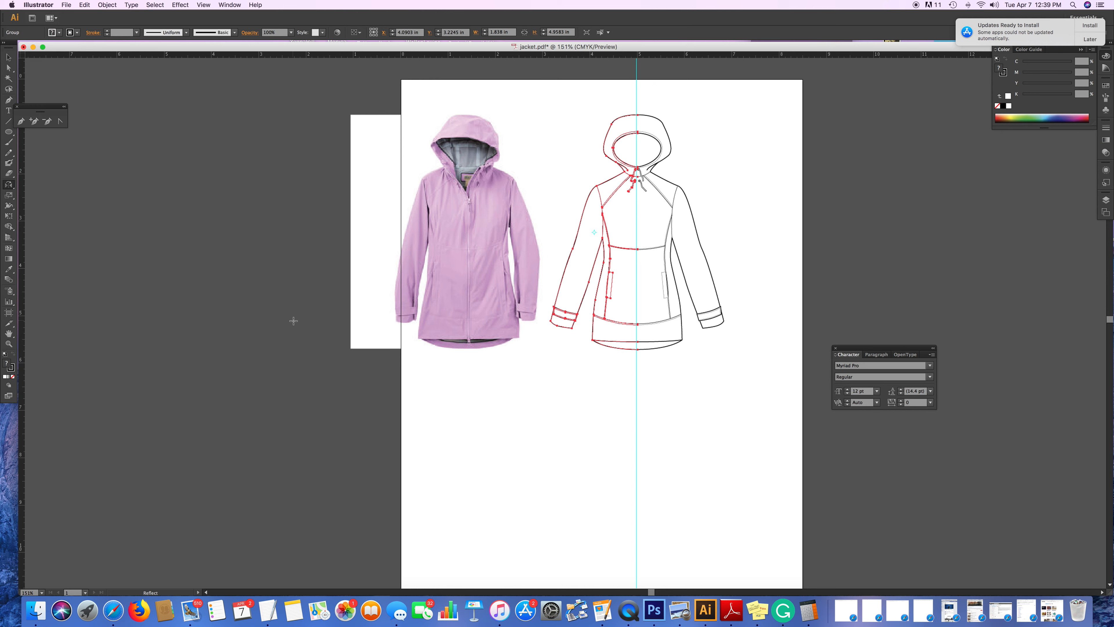
- Nudge the left half of the jacket horizontally so its centre-front edge meets the right half at the guide
{"action": "key", "text": "super+equal"}
{"action": "key", "text": "super+equal"}
{"action": "key", "text": "super+equal"}
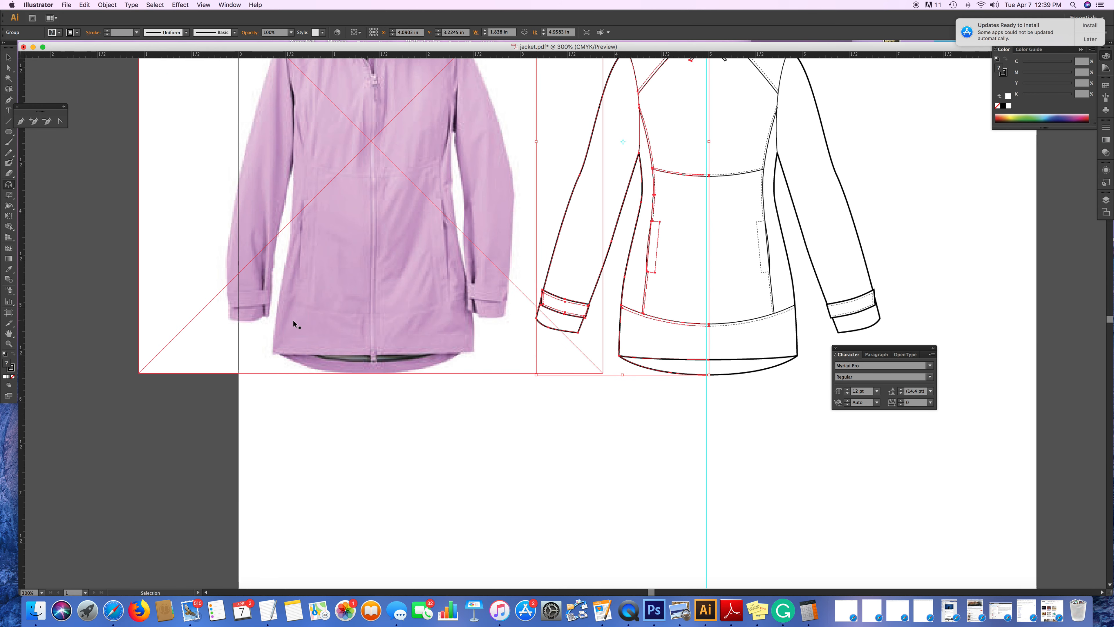
{"action": "key", "text": "super+equal"}
{"action": "key", "text": "super+equal"}
{"action": "key", "text": "o"}
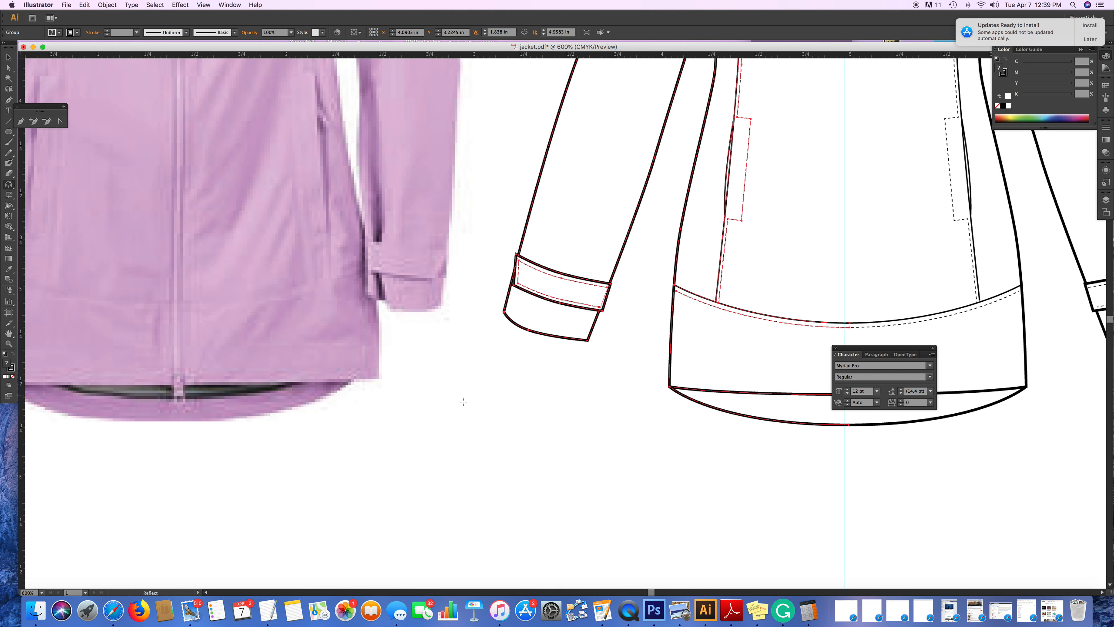
{"action": "left_click_drag", "start_coordinate": [721, 378], "coordinate": [498, 429]}
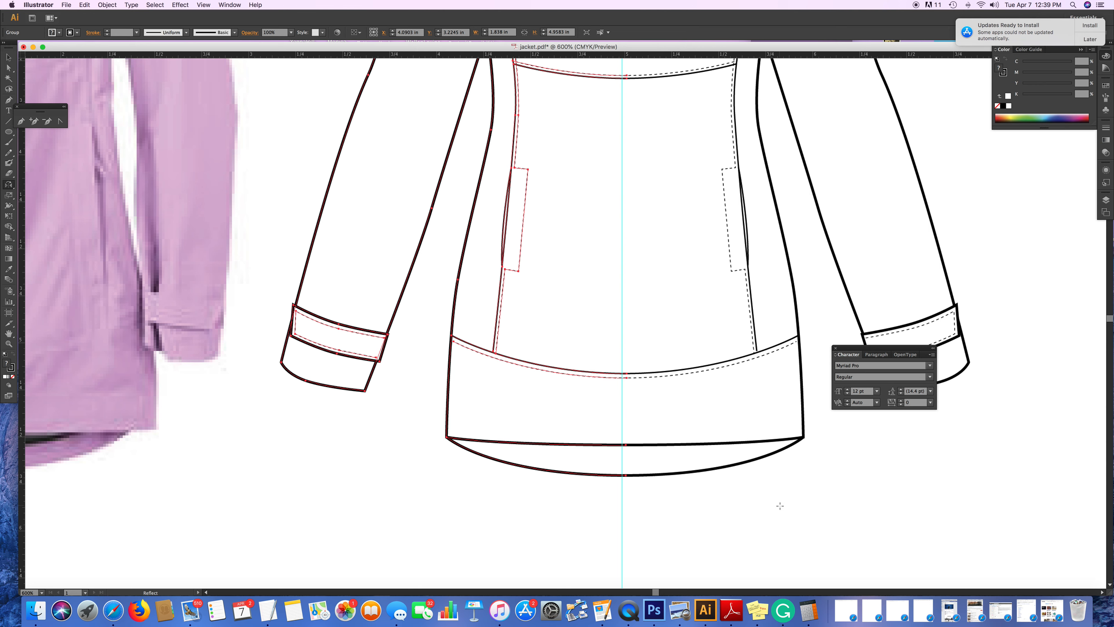
{"action": "key", "text": "Left"}
{"action": "key", "text": "Left"}
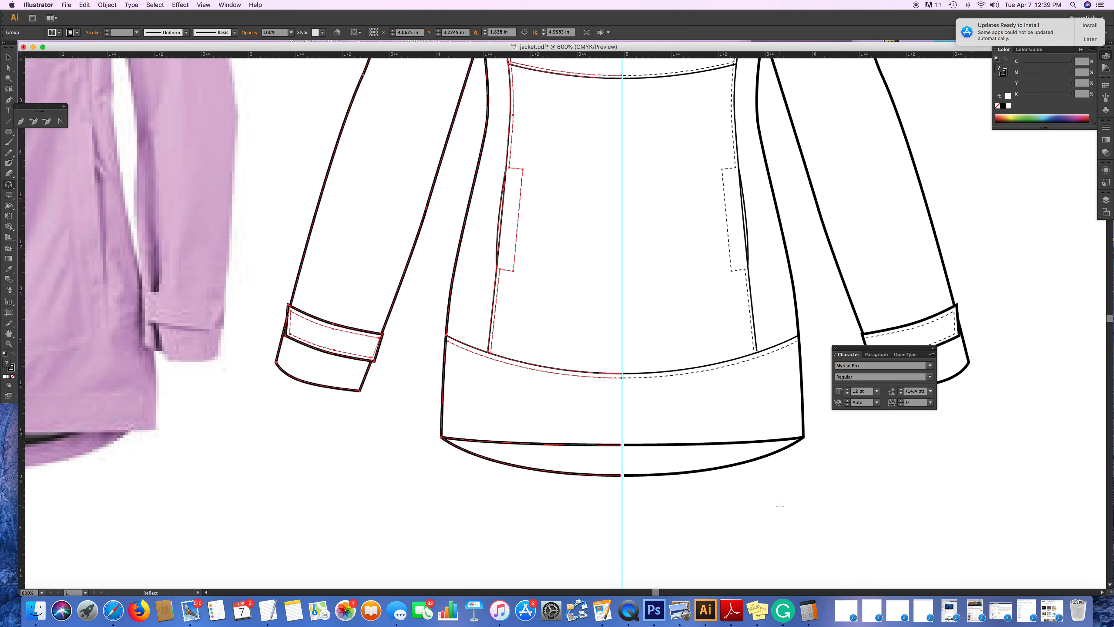
{"action": "key", "text": "Right"}
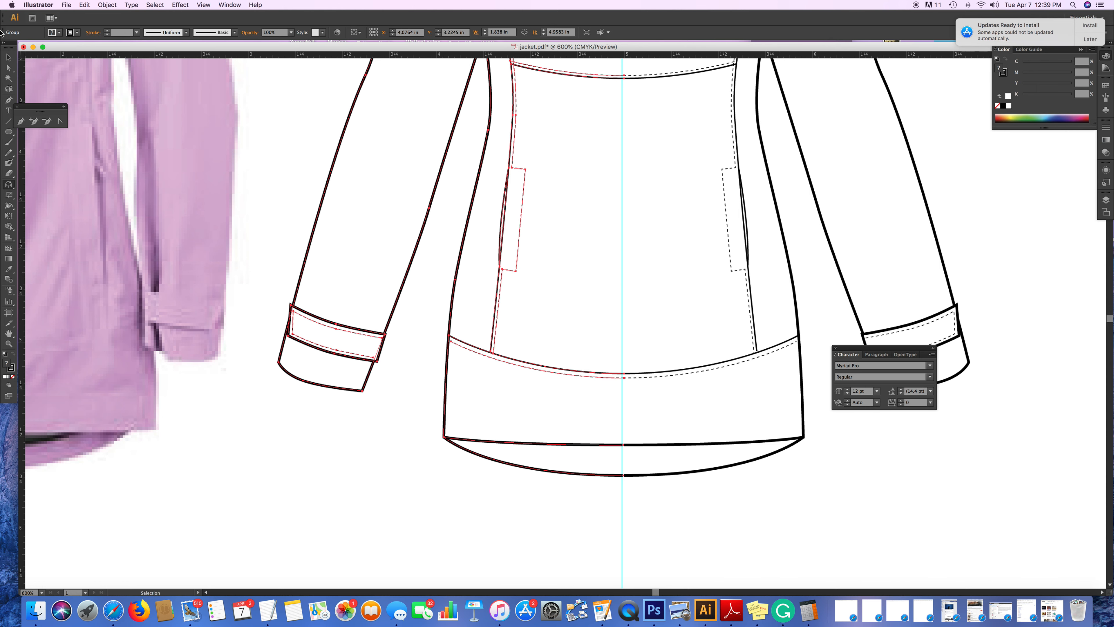
{"action": "left_click", "coordinate": [8, 57]}
{"action": "left_click", "coordinate": [511, 507]}
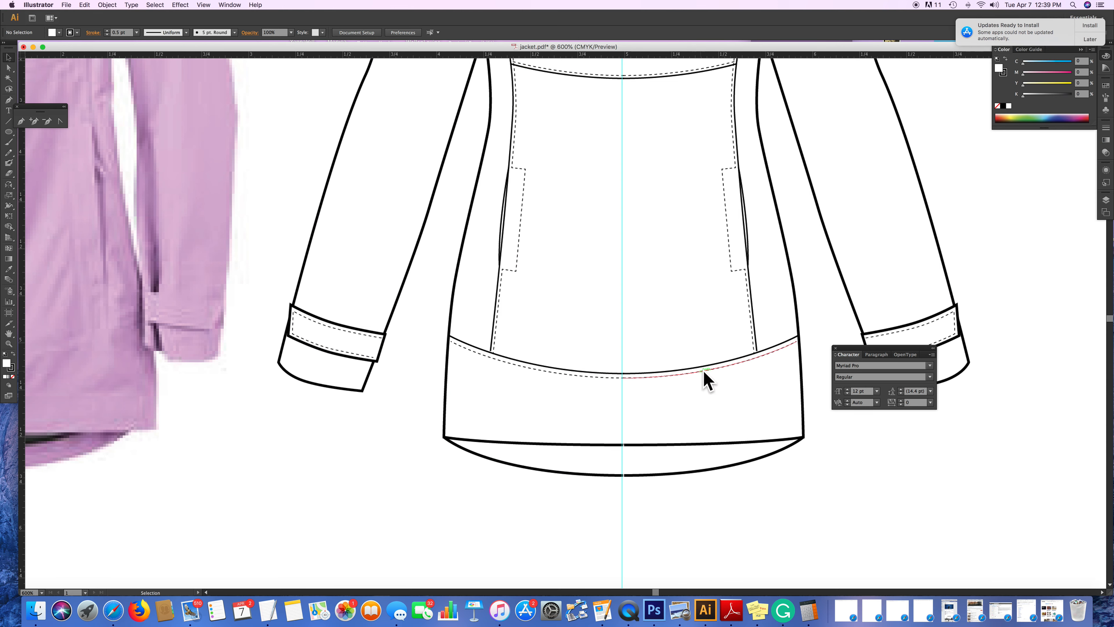
- Group the two jacket halves together as one object
{"action": "left_click", "coordinate": [683, 374]}
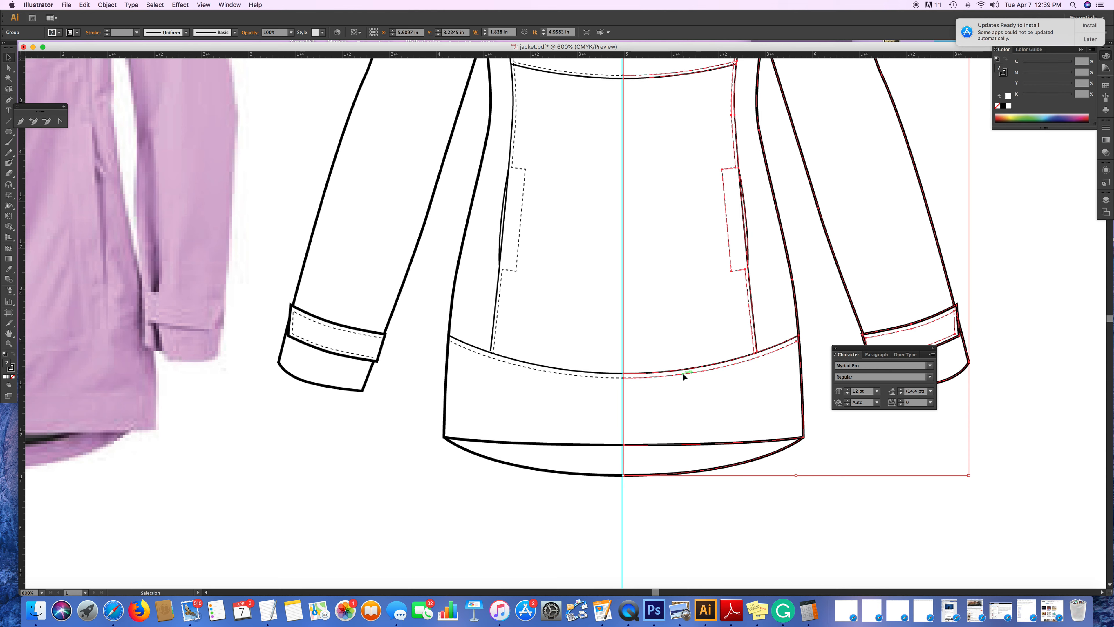
{"action": "left_click", "coordinate": [557, 372]}
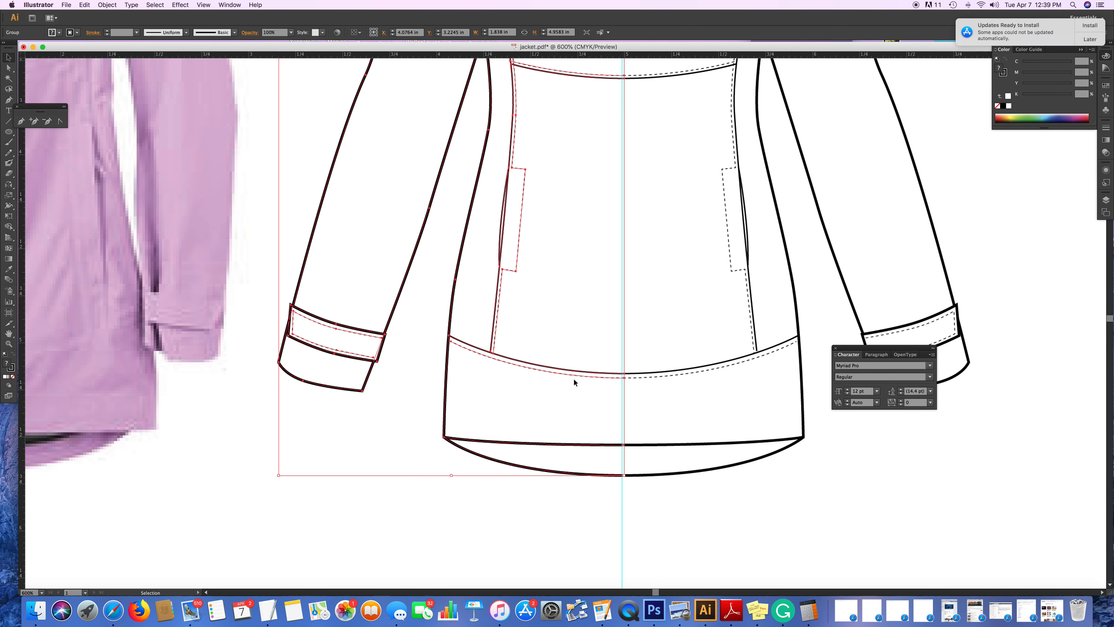
{"action": "left_click", "coordinate": [658, 374], "text": "shift"}
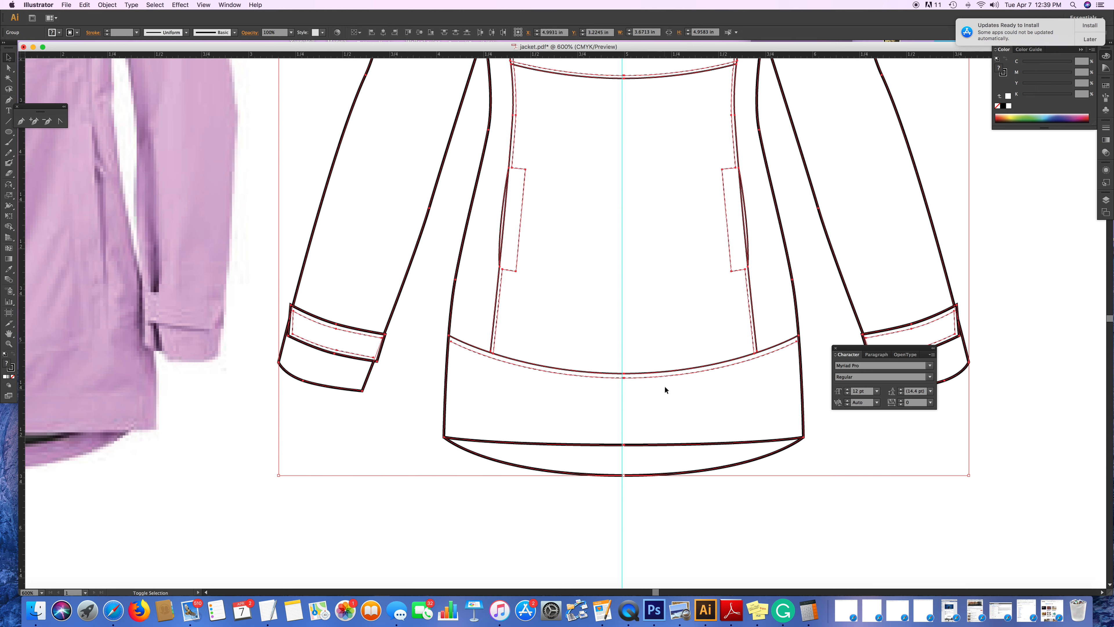
{"action": "left_click", "coordinate": [107, 5]}
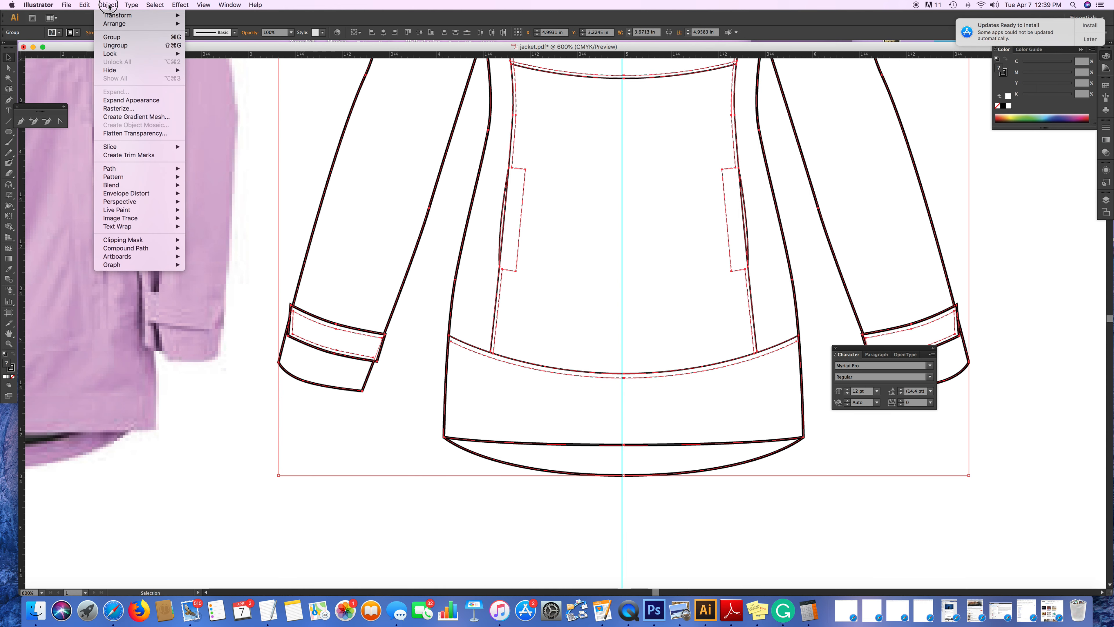
{"action": "left_click", "coordinate": [120, 38]}
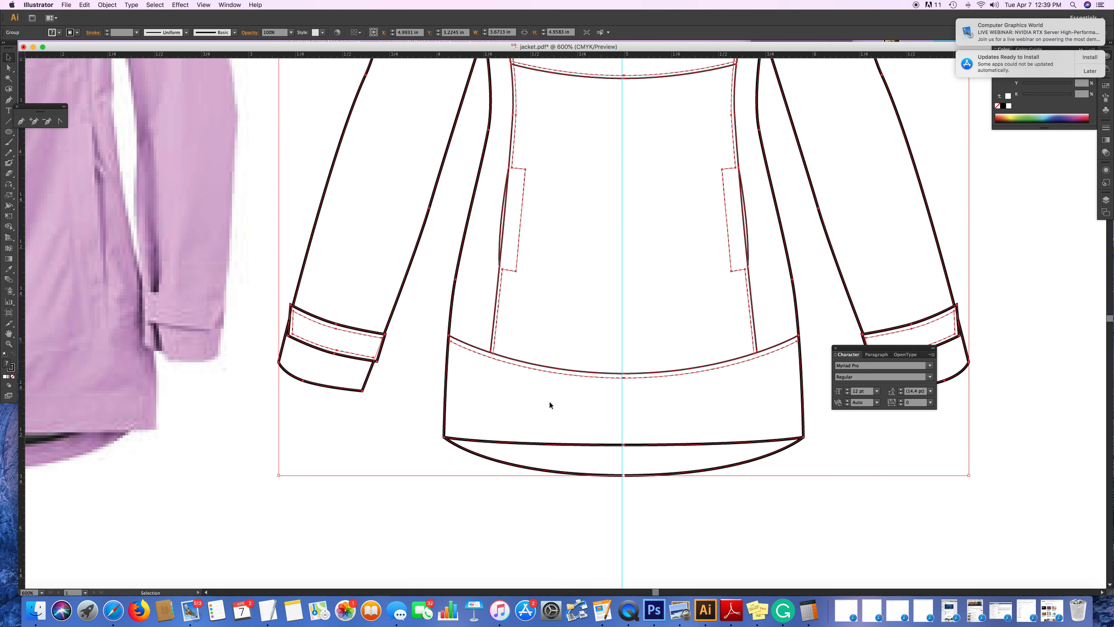
{"action": "left_click", "coordinate": [651, 495]}
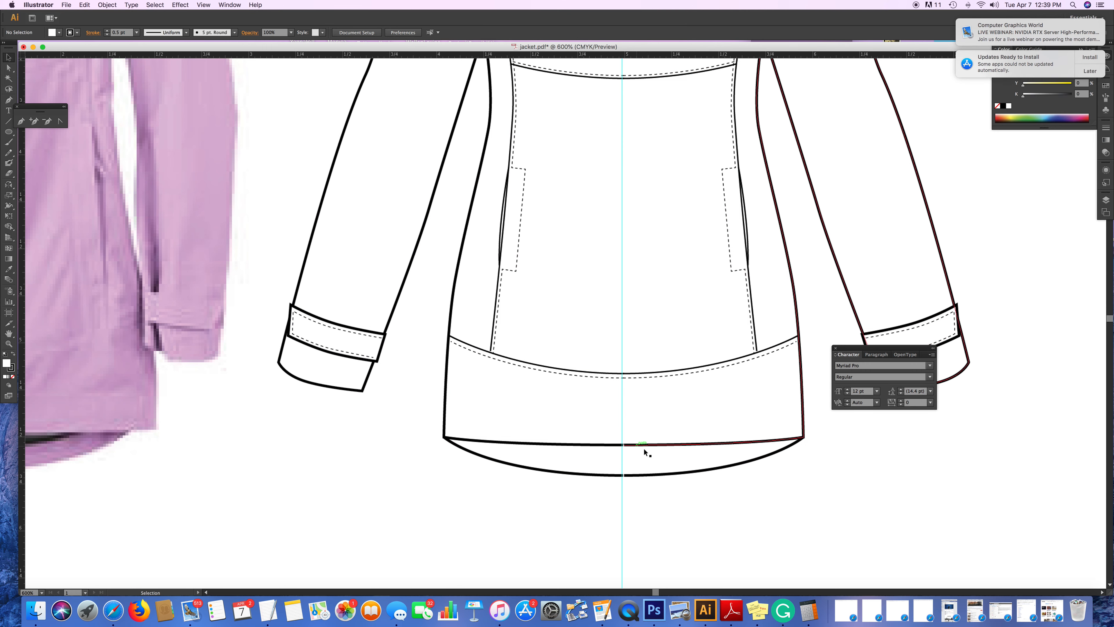
- Close the small centre-front gaps in the upper and lower hem lines by bringing their end anchor points together
{"action": "key", "text": "a"}
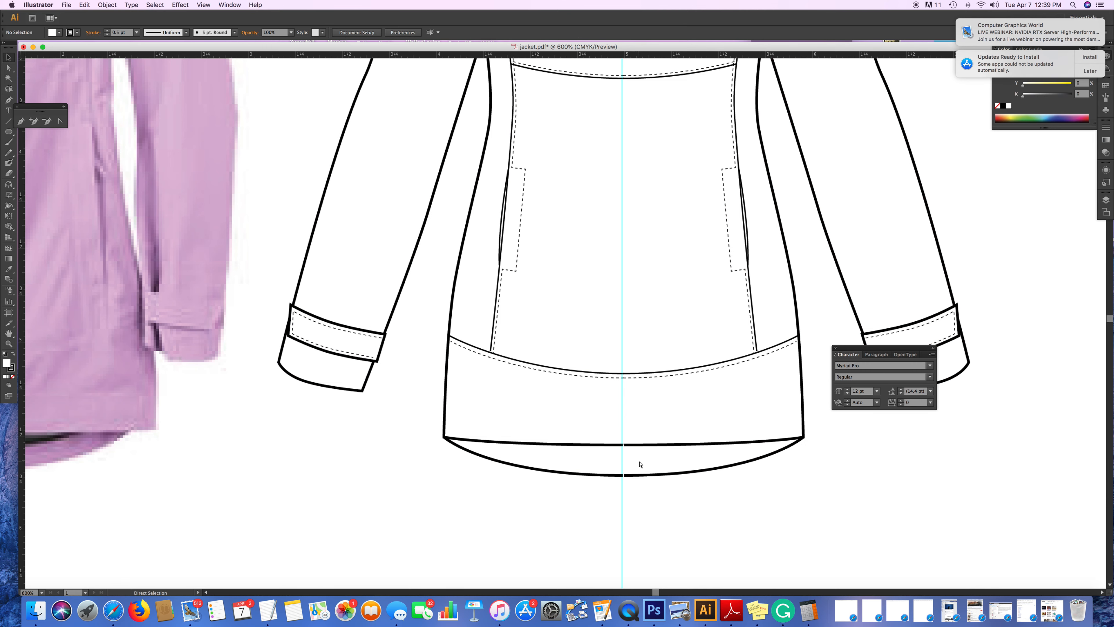
{"action": "key", "text": "super+equal"}
{"action": "key", "text": "super+equal"}
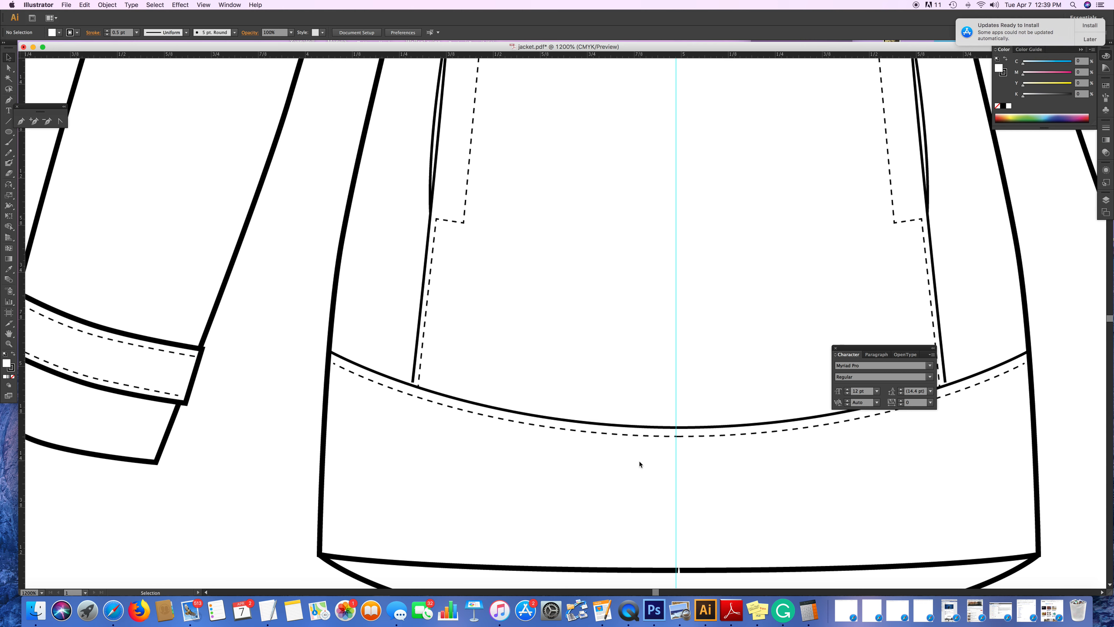
{"action": "key", "text": "space"}
{"action": "left_click_drag", "start_coordinate": [753, 528], "coordinate": [638, 398]}
{"action": "key", "text": "a"}
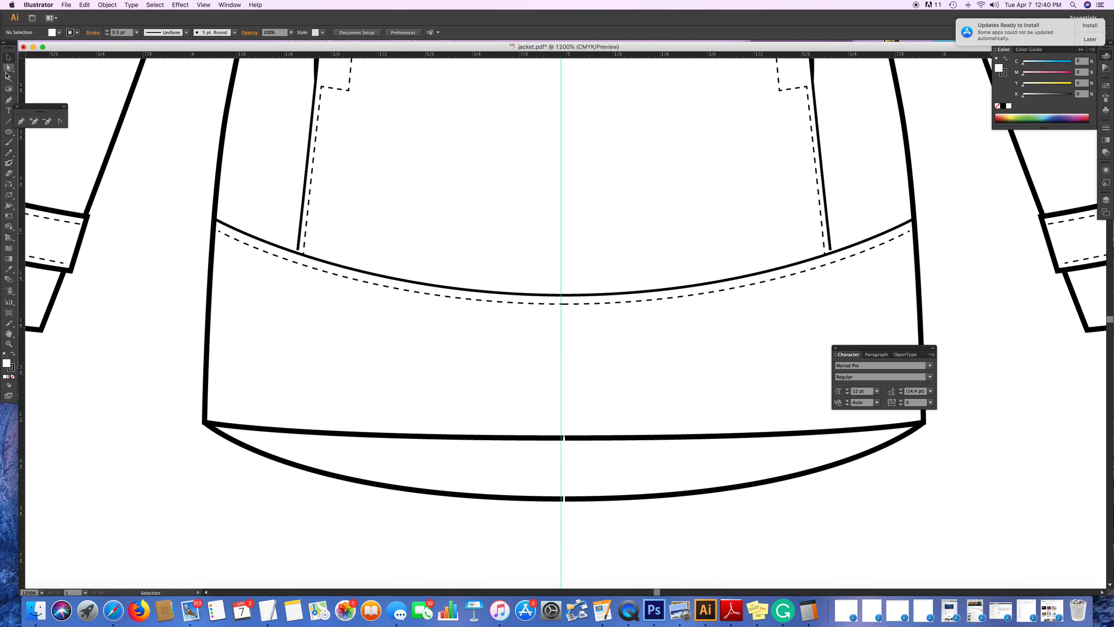
{"action": "left_click_drag", "start_coordinate": [564, 438], "coordinate": [562, 438]}
{"action": "left_click", "coordinate": [564, 499]}
- Close the centre gaps in the hood's top outline and the upper edge of the hood opening by joining up their anchor points
{"action": "scroll", "coordinate": [586, 457], "scroll_direction": "up", "scroll_amount": 1}
{"action": "scroll", "coordinate": [586, 458], "scroll_direction": "up", "scroll_amount": 10}
{"action": "scroll", "coordinate": [587, 457], "scroll_direction": "up", "scroll_amount": 10}
{"action": "scroll", "coordinate": [586, 456], "scroll_direction": "up", "scroll_amount": 10}
{"action": "left_click", "coordinate": [528, 391]}
{"action": "scroll", "coordinate": [528, 392], "scroll_direction": "up", "scroll_amount": 10}
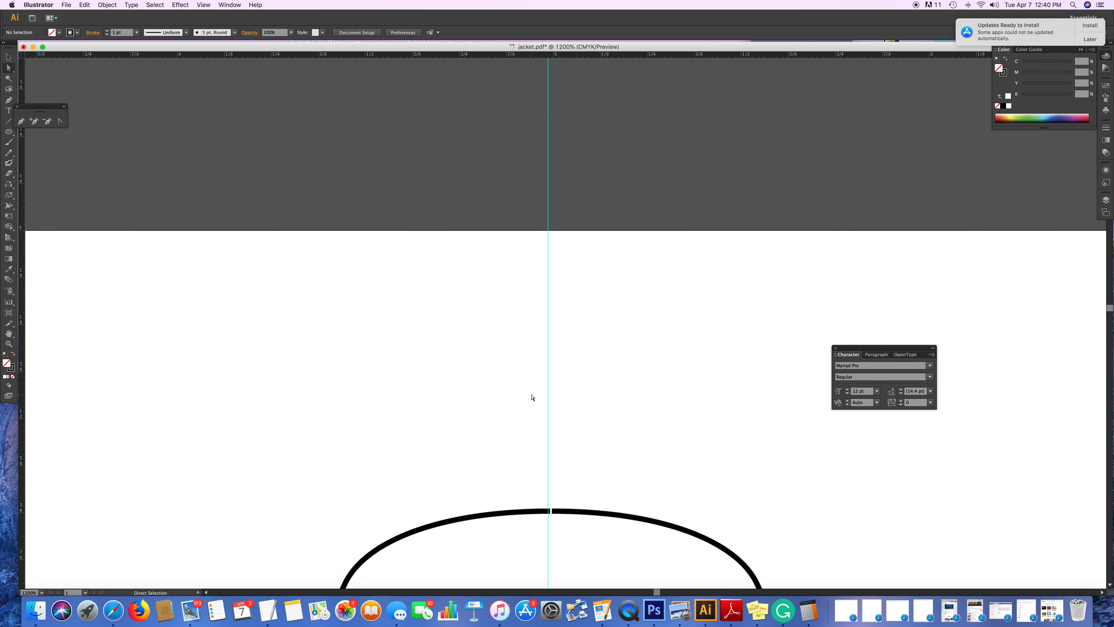
{"action": "scroll", "coordinate": [531, 397], "scroll_direction": "down", "scroll_amount": 6}
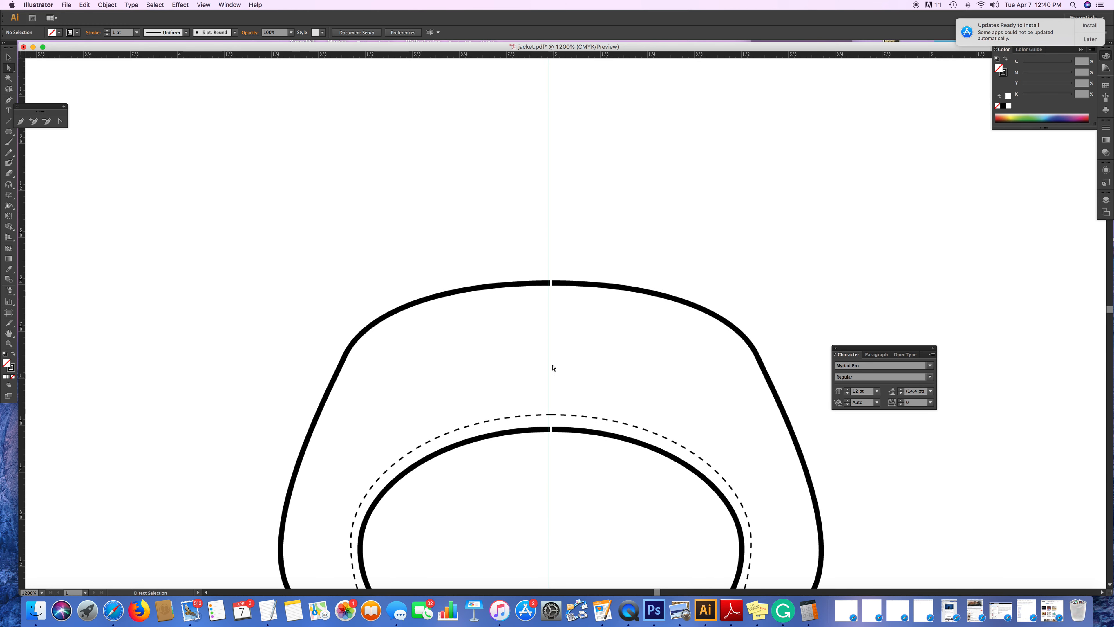
{"action": "left_click_drag", "start_coordinate": [551, 285], "coordinate": [549, 283]}
{"action": "left_click_drag", "start_coordinate": [553, 429], "coordinate": [547, 429]}
- Close the centre gap in the neckline seam below the upper drawcords by moving its end anchor point to the guide
{"action": "scroll", "coordinate": [554, 439], "scroll_direction": "down", "scroll_amount": 3}
{"action": "scroll", "coordinate": [553, 439], "scroll_direction": "down", "scroll_amount": 10}
{"action": "scroll", "coordinate": [554, 439], "scroll_direction": "down", "scroll_amount": 5}
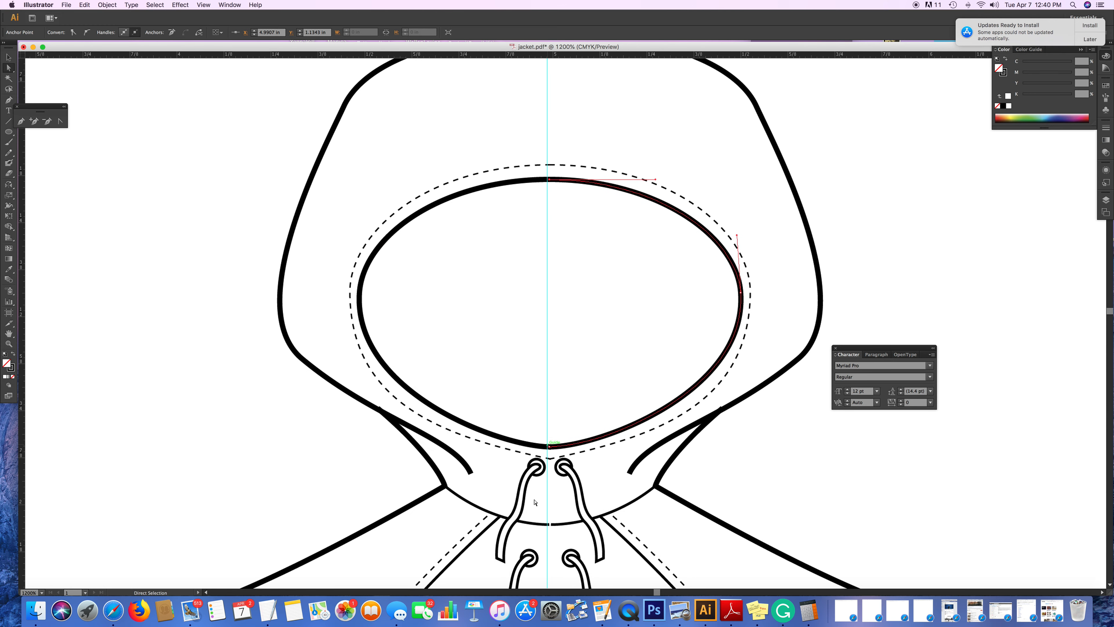
{"action": "left_click", "coordinate": [550, 524]}
{"action": "left_click_drag", "start_coordinate": [551, 526], "coordinate": [547, 526]}
{"action": "left_click", "coordinate": [559, 533]}
- Reshape the upper curves on both sides of the hood's outer outline by adjusting their anchor points and handles
{"action": "scroll", "coordinate": [559, 533], "scroll_direction": "down", "scroll_amount": 2}
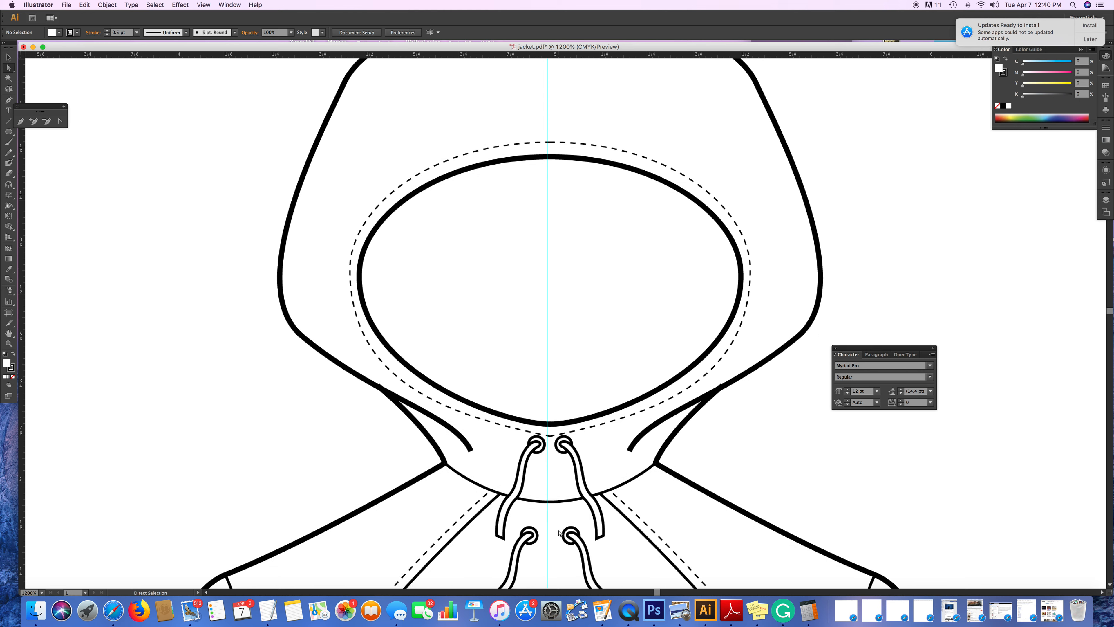
{"action": "scroll", "coordinate": [559, 532], "scroll_direction": "down", "scroll_amount": 3}
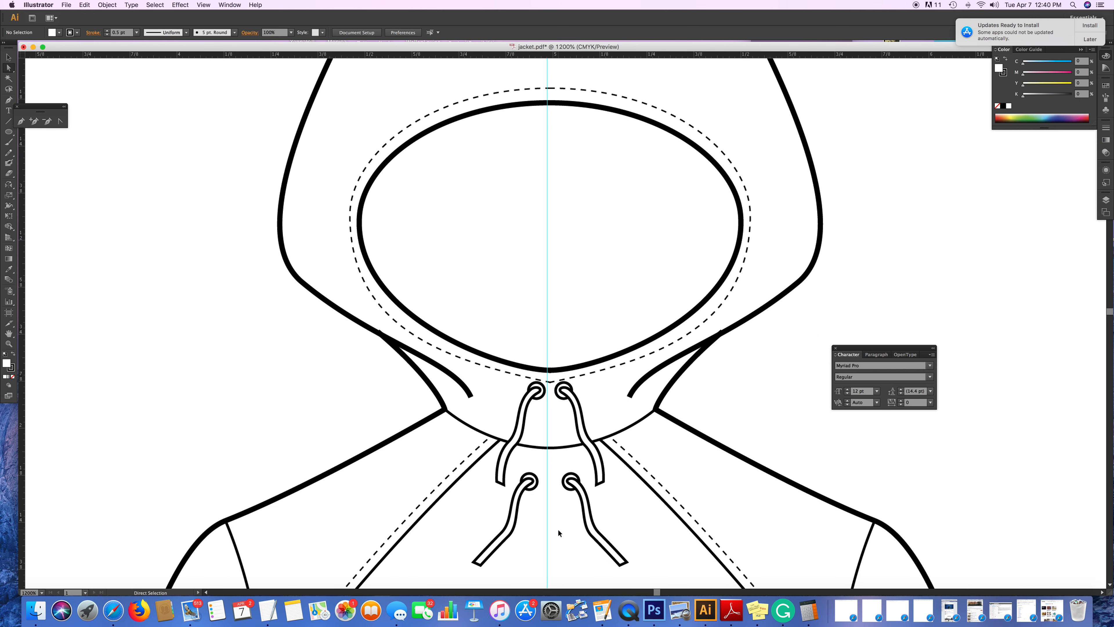
{"action": "key", "text": "super+minus"}
{"action": "key", "text": "super+minus"}
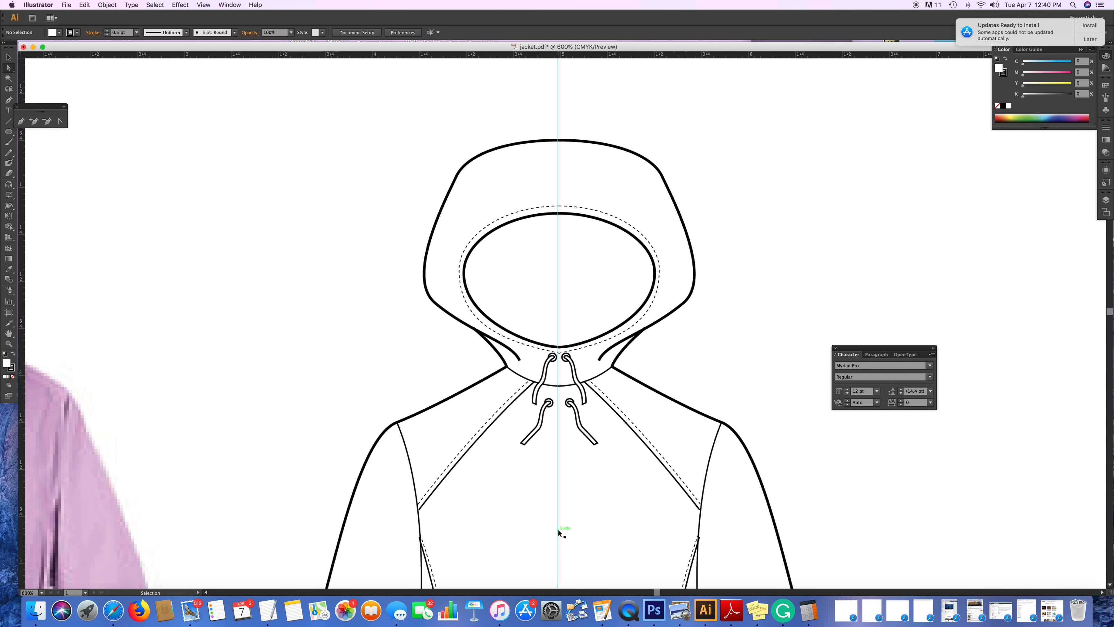
{"action": "key", "text": "super+minus"}
{"action": "key", "text": "super+minus"}
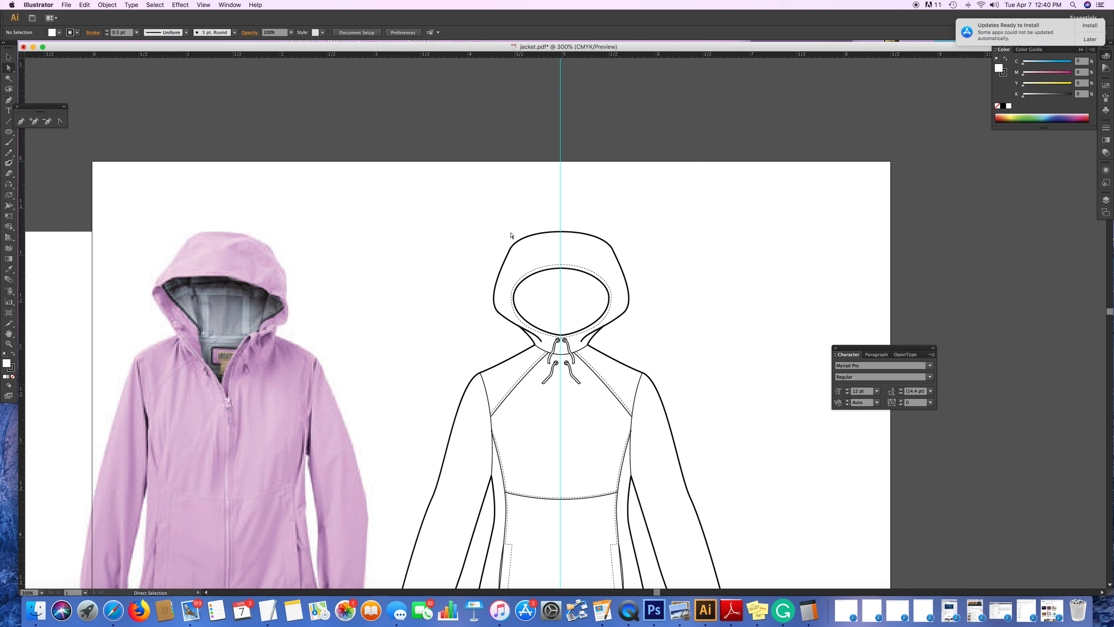
{"action": "left_click_drag", "start_coordinate": [505, 232], "coordinate": [546, 267]}
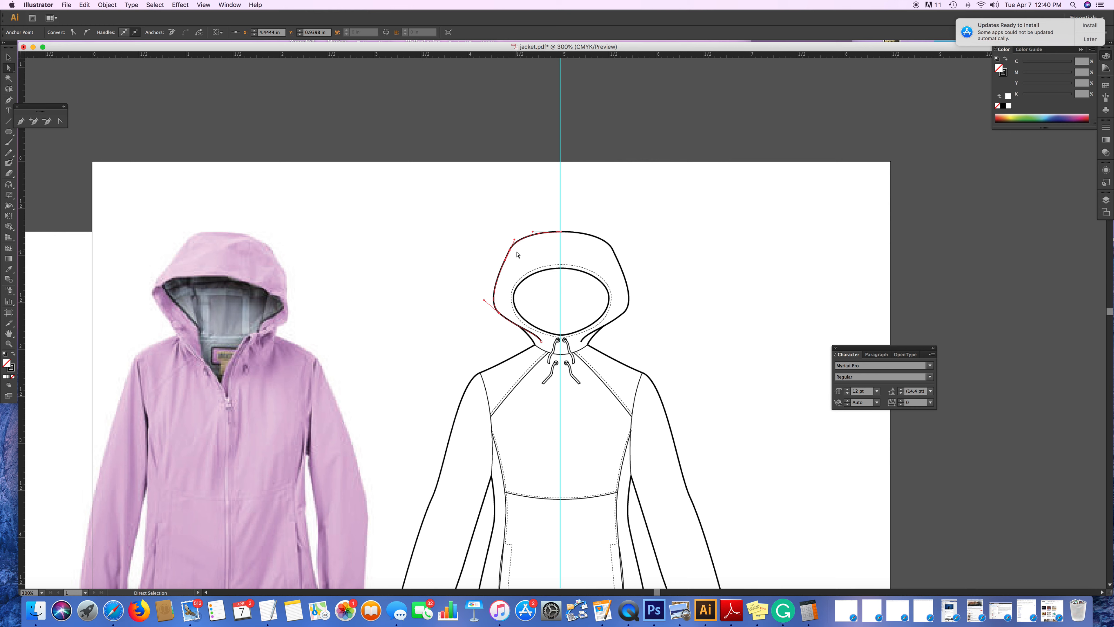
{"action": "left_click_drag", "start_coordinate": [510, 249], "coordinate": [511, 243]}
{"action": "left_click", "coordinate": [561, 232]}
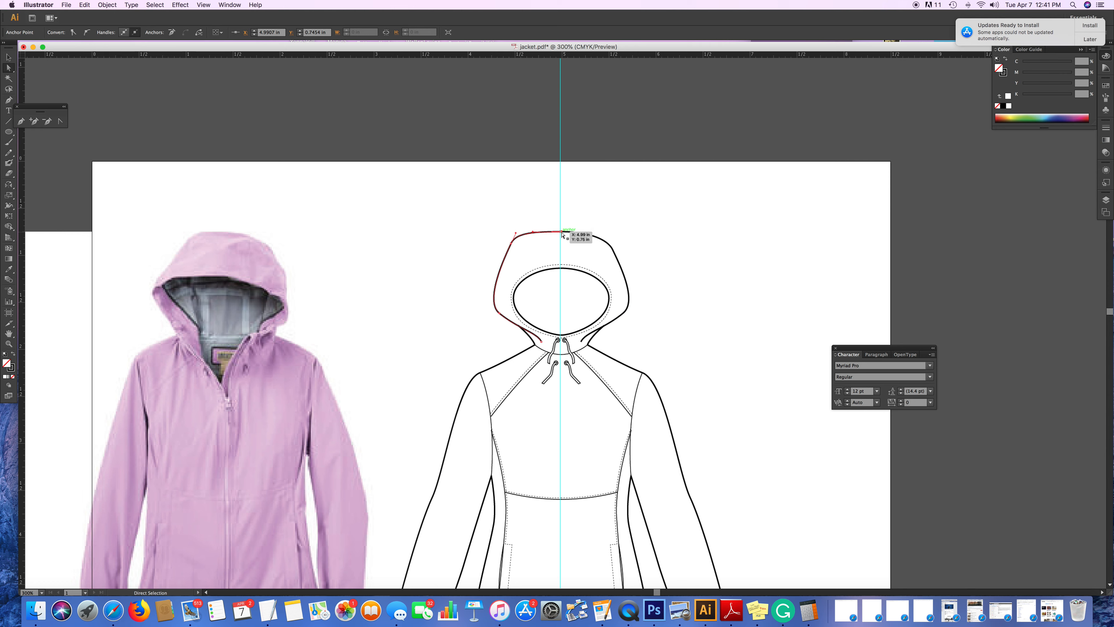
{"action": "left_click", "coordinate": [582, 237]}
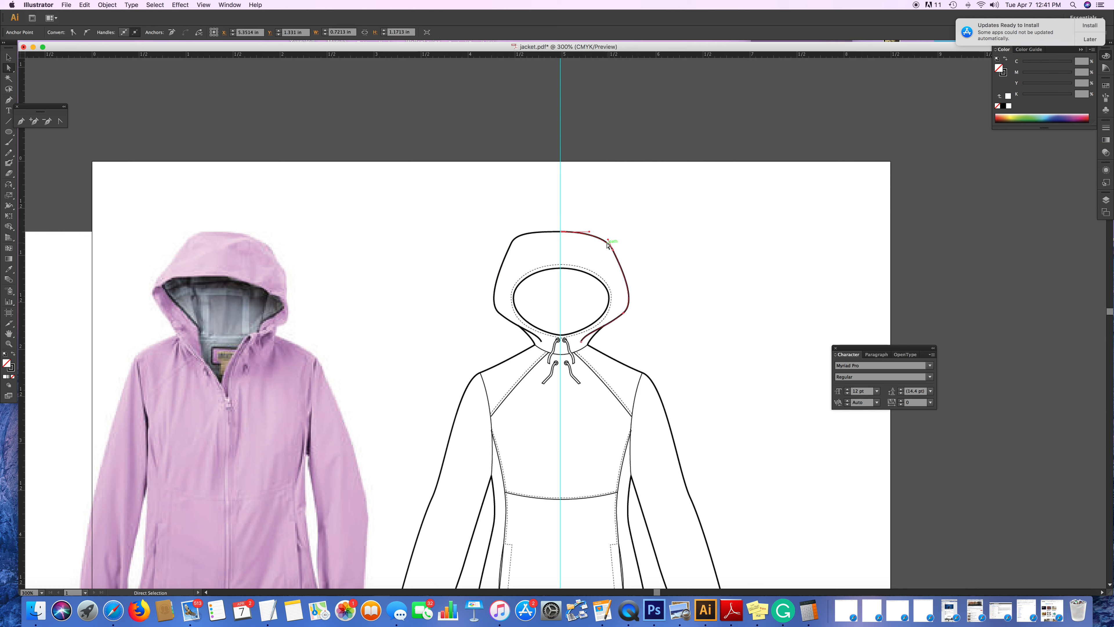
{"action": "left_click", "coordinate": [590, 233]}
{"action": "left_click_drag", "start_coordinate": [591, 236], "coordinate": [616, 259]}
- Make the upper left curve of the hood opening and its dashed topstitching fuller by extending their curve handles
{"action": "left_click", "coordinate": [535, 277]}
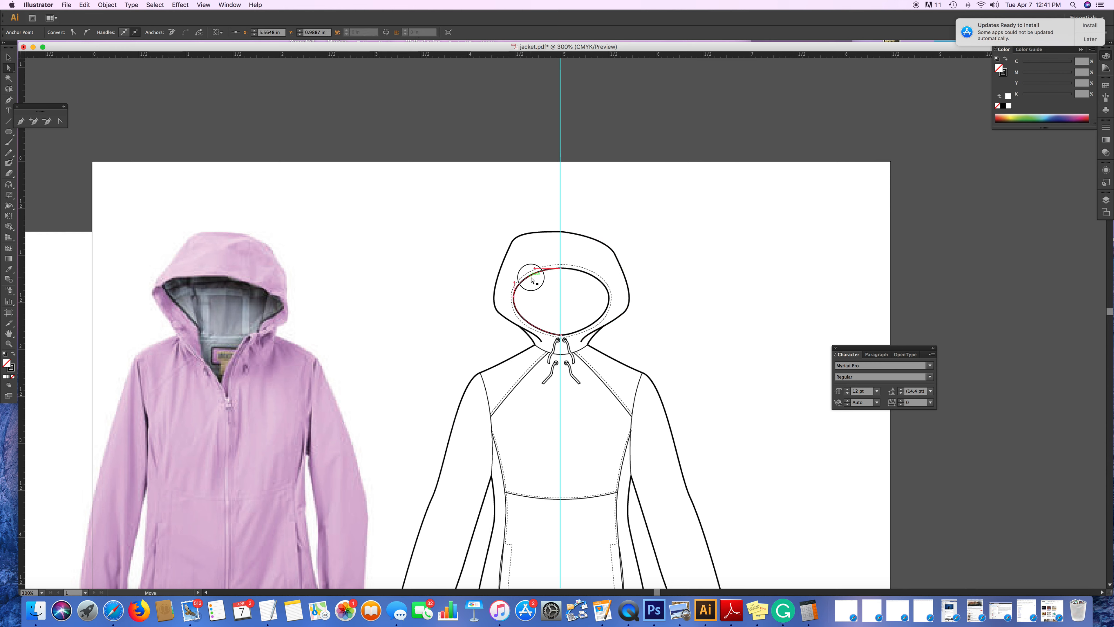
{"action": "left_click_drag", "start_coordinate": [535, 270], "coordinate": [527, 266]}
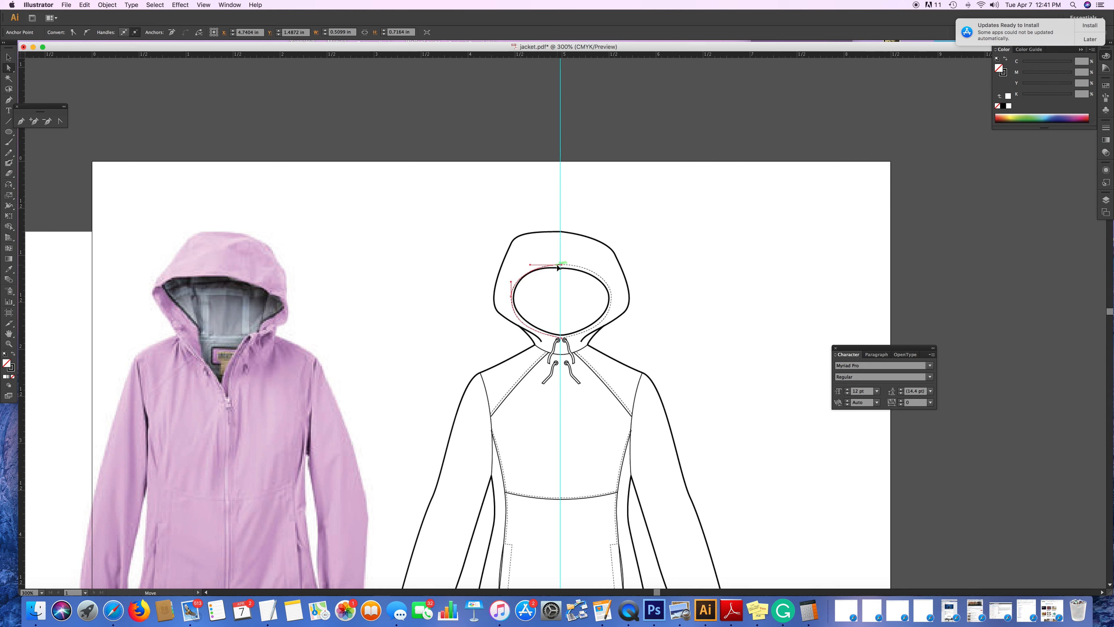
{"action": "left_click_drag", "start_coordinate": [529, 264], "coordinate": [524, 263]}
{"action": "left_click", "coordinate": [721, 278]}
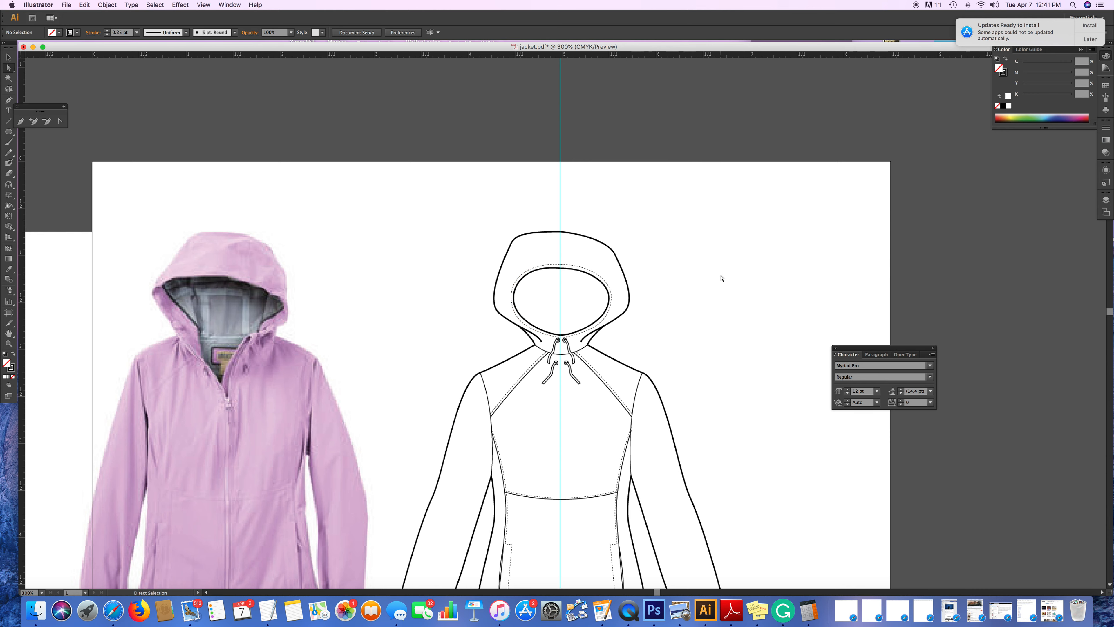
- Shift the left neck-to-shoulder anchor points of the body outline, including the neckline seam end, outward in small increments
{"action": "scroll", "coordinate": [694, 291], "scroll_direction": "down", "scroll_amount": 5}
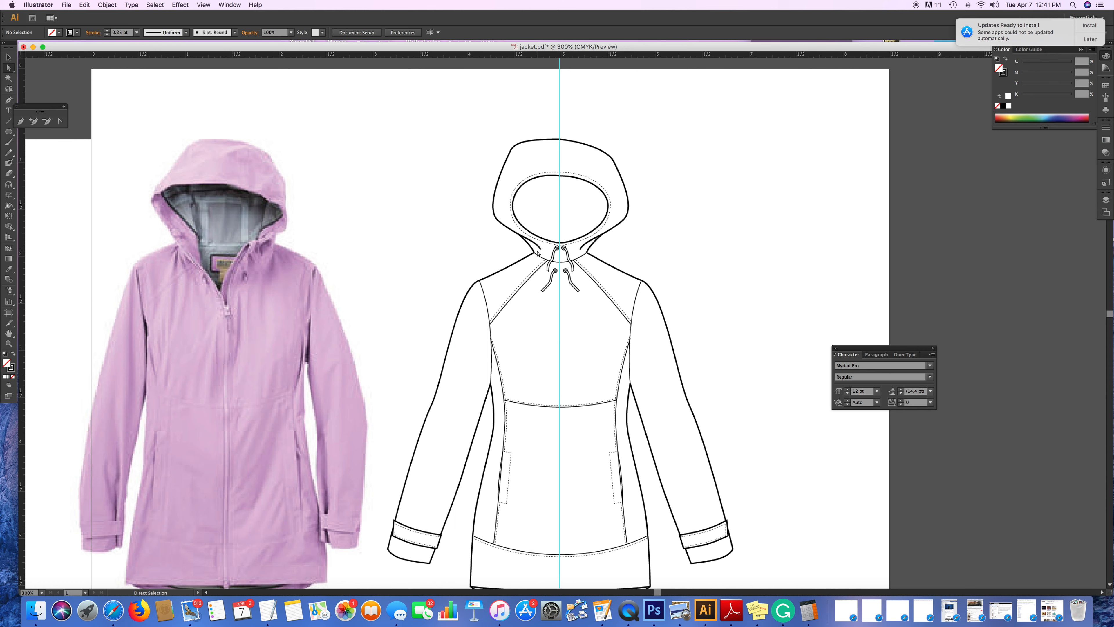
{"action": "mouse_move", "coordinate": [536, 251]}
{"action": "left_mouse_down"}
{"action": "mouse_move", "coordinate": [529, 257]}
{"action": "mouse_move", "coordinate": [542, 259]}
{"action": "left_mouse_up"}
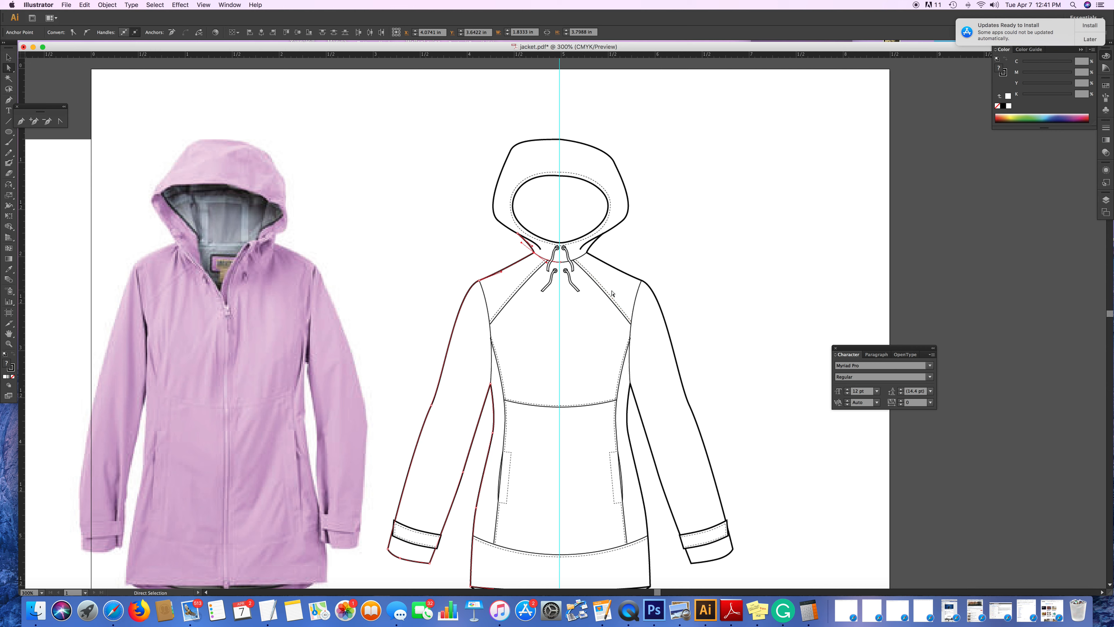
{"action": "key", "text": "Left"}
{"action": "key", "text": "Left"}
{"action": "key", "text": "Left"}
{"action": "key", "text": "Left"}
- Shift the right neck-to-shoulder anchor points outward in small increments to match the left side of the neck
{"action": "left_click", "coordinate": [590, 253]}
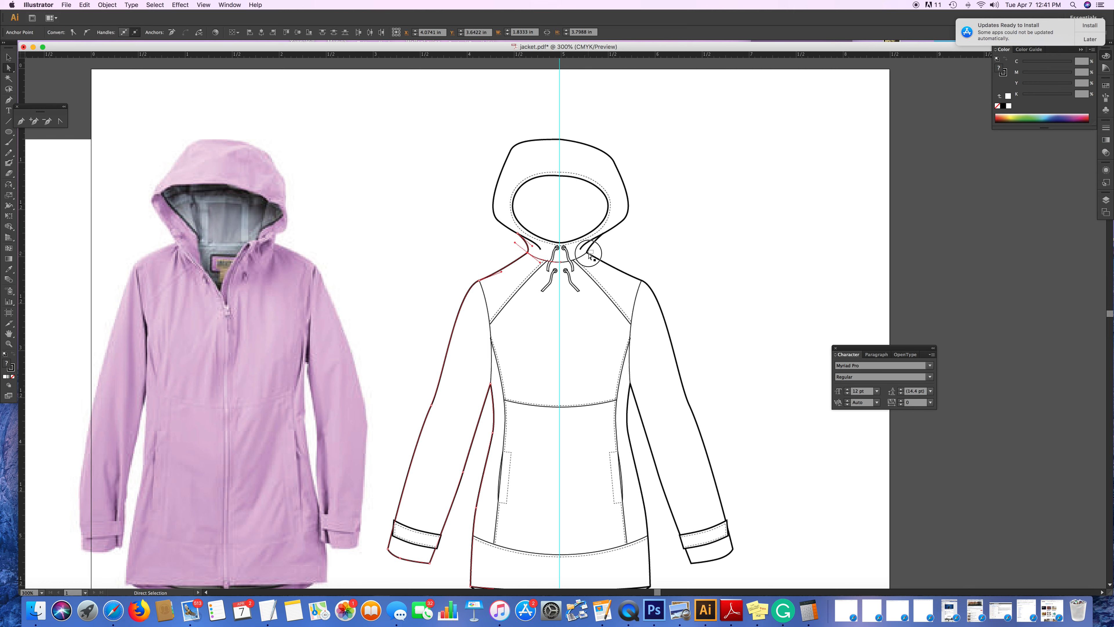
{"action": "left_click", "coordinate": [588, 254]}
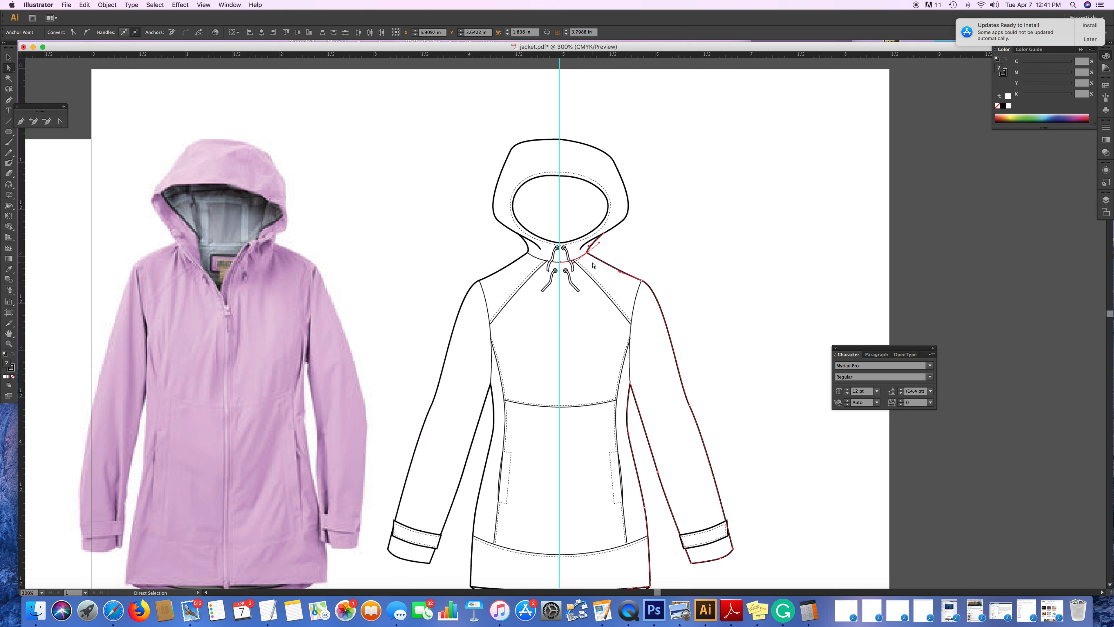
{"action": "key", "text": "Right"}
{"action": "key", "text": "Right"}
{"action": "key", "text": "Right"}
{"action": "key", "text": "Right"}
{"action": "key", "text": "Right"}
{"action": "left_click", "coordinate": [677, 273]}
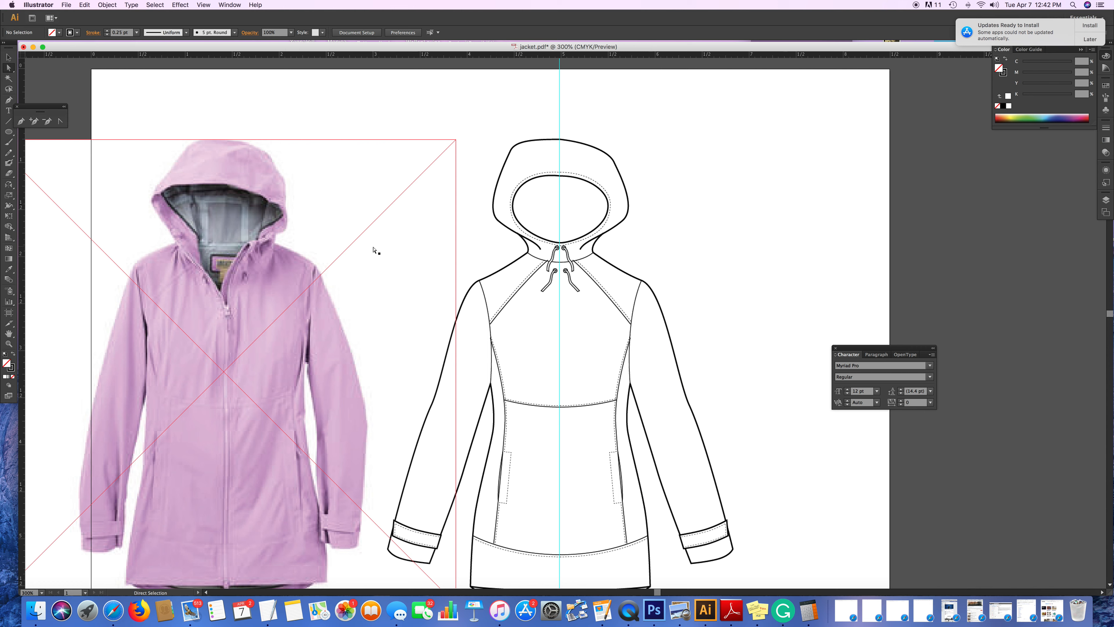
- Adjust the neck-to-shoulder points on both sides slightly further outward to widen the base of the neck
{"action": "left_click_drag", "start_coordinate": [532, 250], "coordinate": [523, 258]}
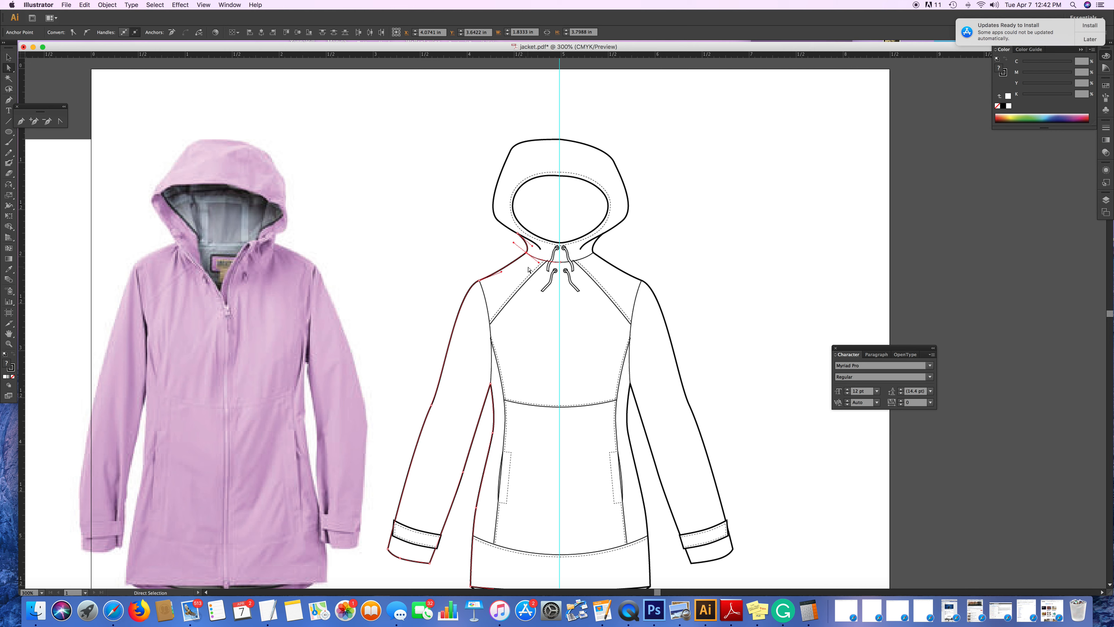
{"action": "left_click", "coordinate": [597, 251]}
{"action": "left_click_drag", "start_coordinate": [597, 251], "coordinate": [596, 261]}
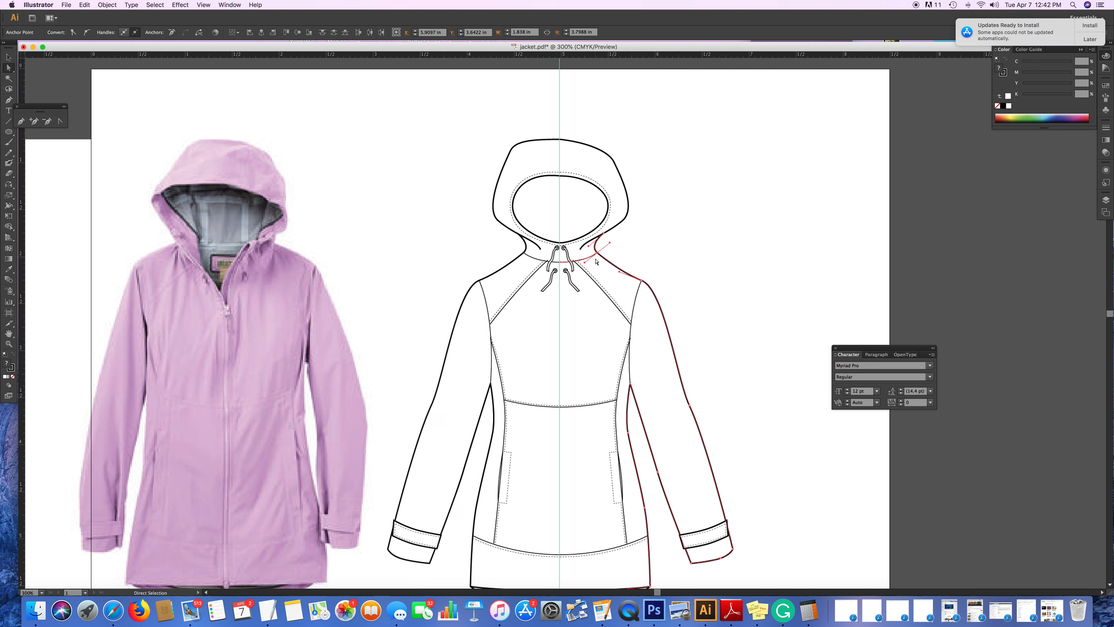
{"action": "left_click", "coordinate": [637, 247]}
- Reshape the side neck curves on both sides where the body outline meets the underside of the hood
{"action": "left_click", "coordinate": [527, 248]}
{"action": "left_click_drag", "start_coordinate": [534, 249], "coordinate": [528, 247]}
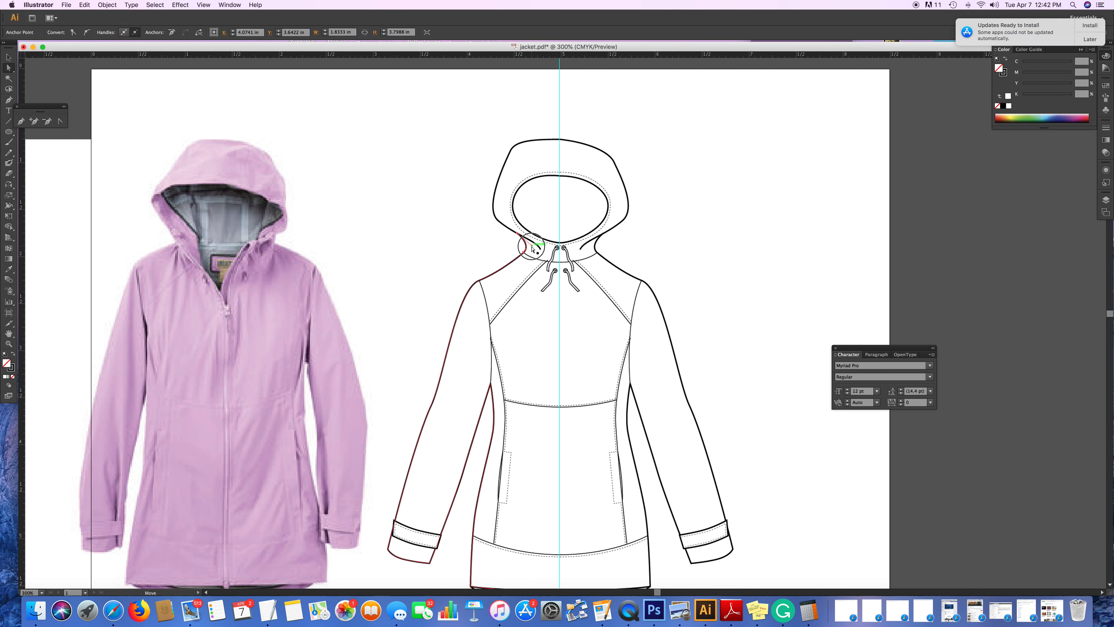
{"action": "left_click", "coordinate": [597, 248]}
{"action": "left_click", "coordinate": [602, 238]}
{"action": "left_click_drag", "start_coordinate": [604, 234], "coordinate": [606, 236]}
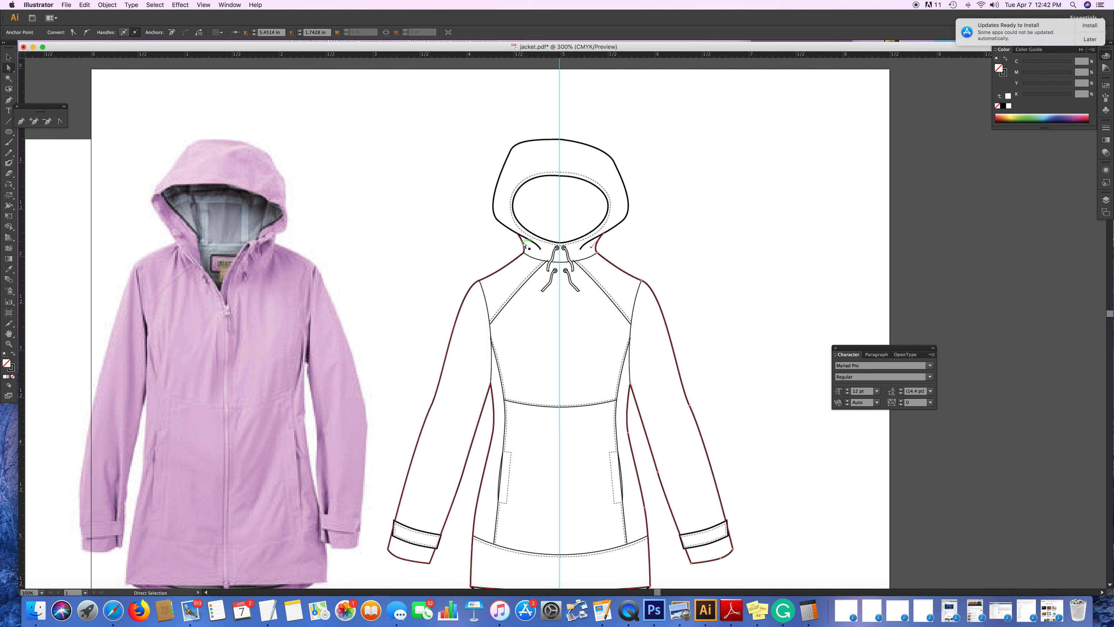
{"action": "left_click", "coordinate": [520, 236]}
{"action": "left_click_drag", "start_coordinate": [520, 236], "coordinate": [511, 230]}
{"action": "left_click", "coordinate": [649, 249]}
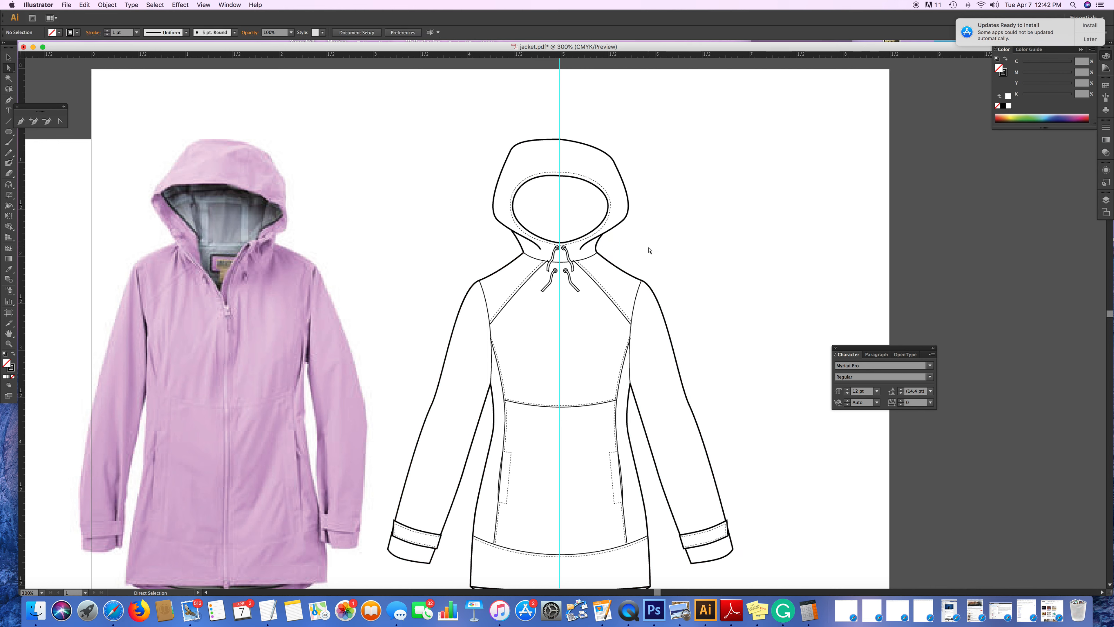
- Adjust the lower end of the left inner fold line beneath the hood
{"action": "left_click_drag", "start_coordinate": [543, 251], "coordinate": [533, 249]}
{"action": "left_click", "coordinate": [699, 253]}
{"action": "scroll", "coordinate": [706, 398], "scroll_direction": "down", "scroll_amount": 6}
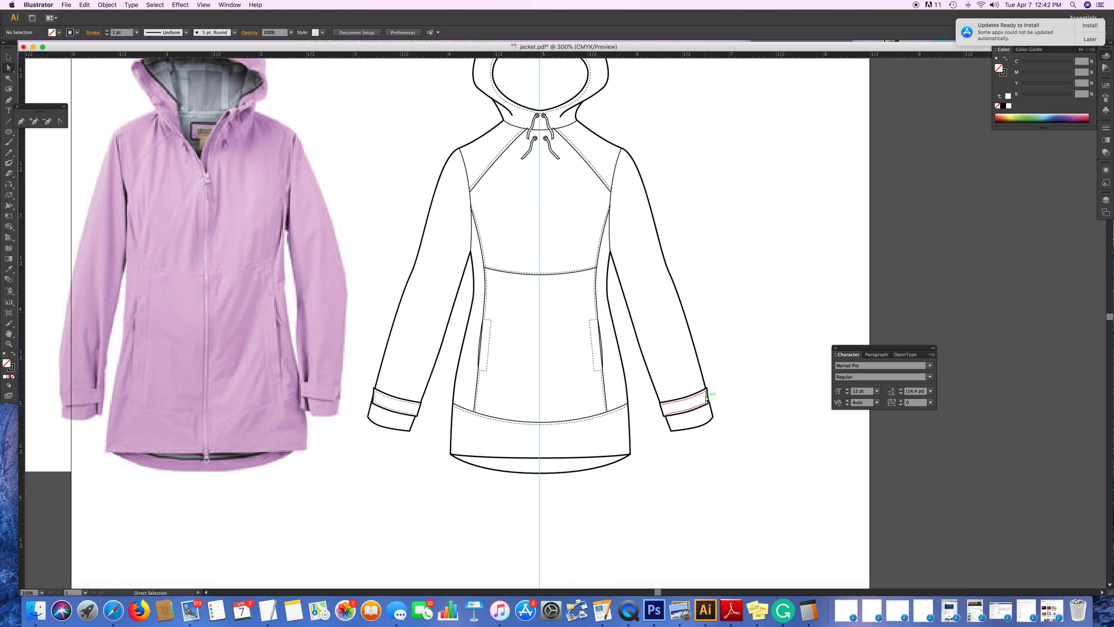